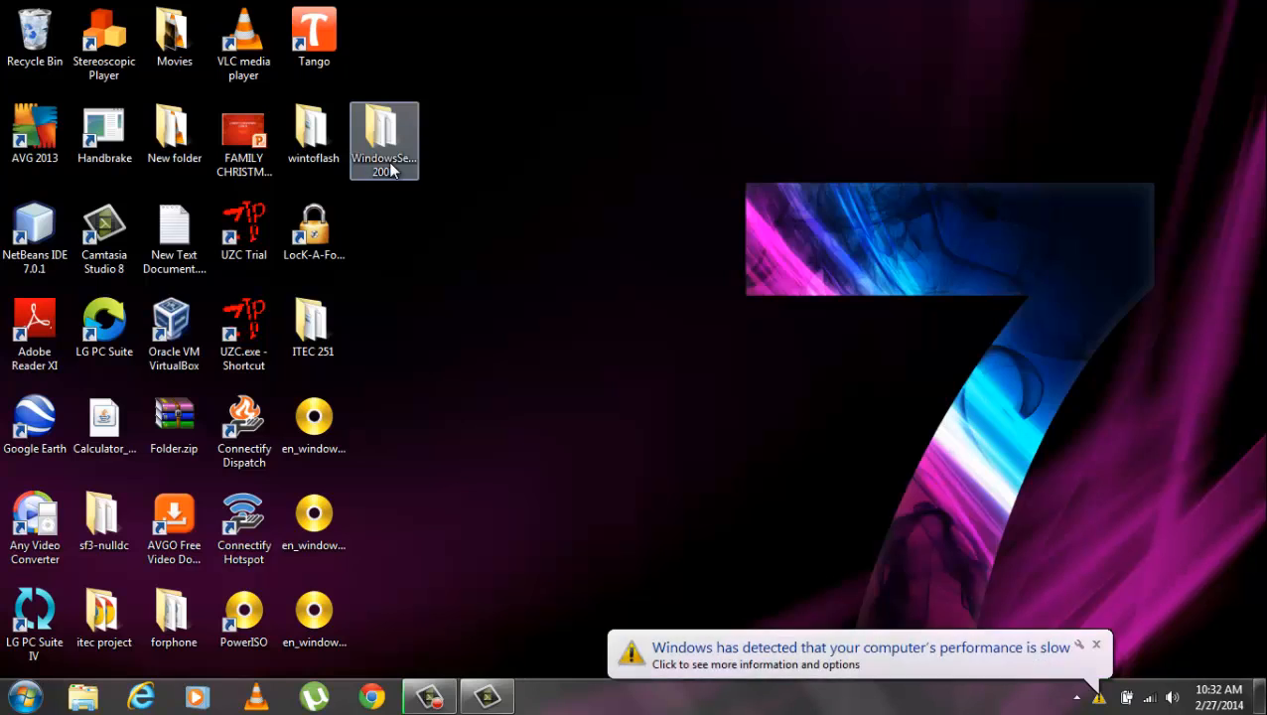
# Dismiss the slow-performance notification and add the WindowsServer 2008 folder to a new PowerISO image.
pyautogui.click(1098, 645)
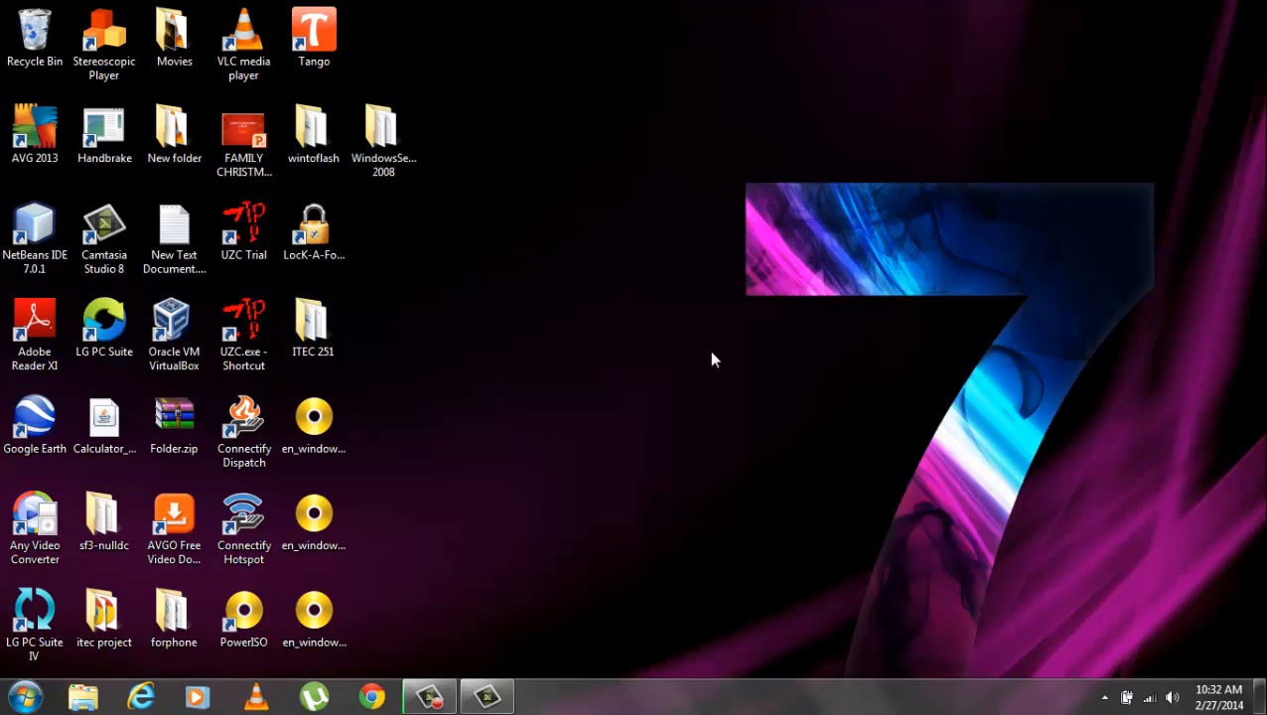
pyautogui.rightClick(394, 175)
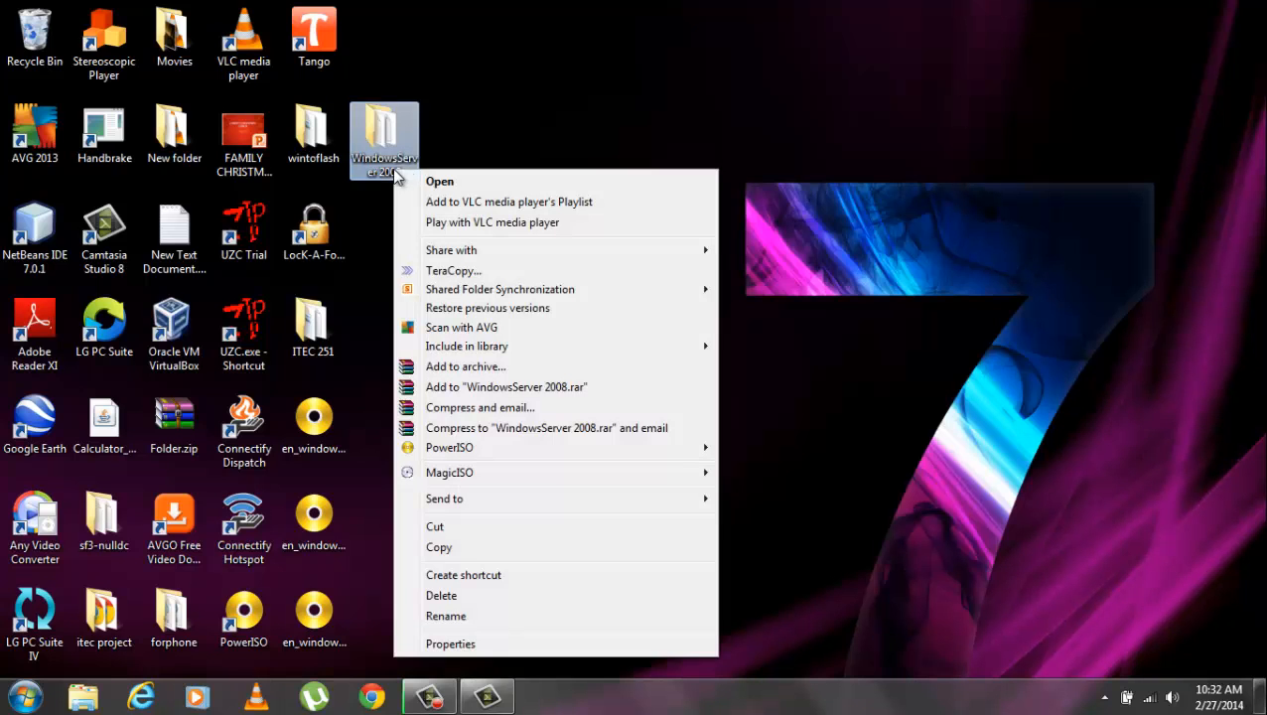
pyautogui.moveTo(606, 459)
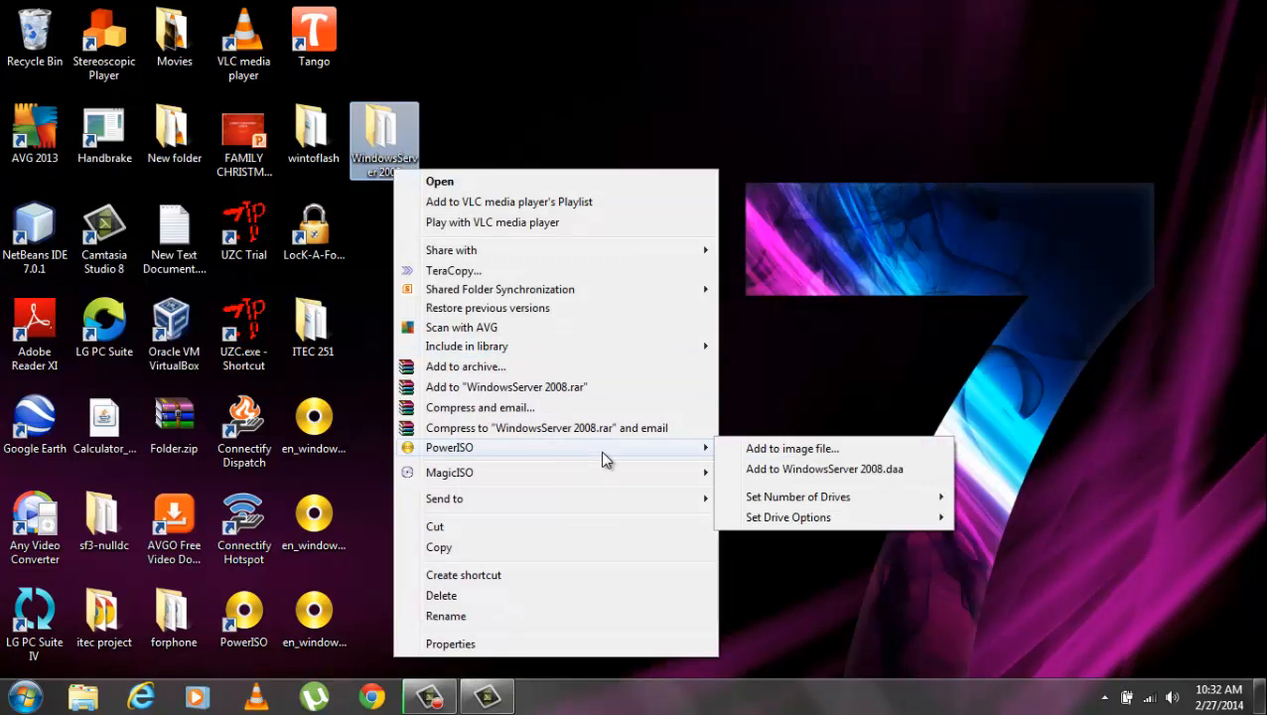
pyautogui.click(778, 453)
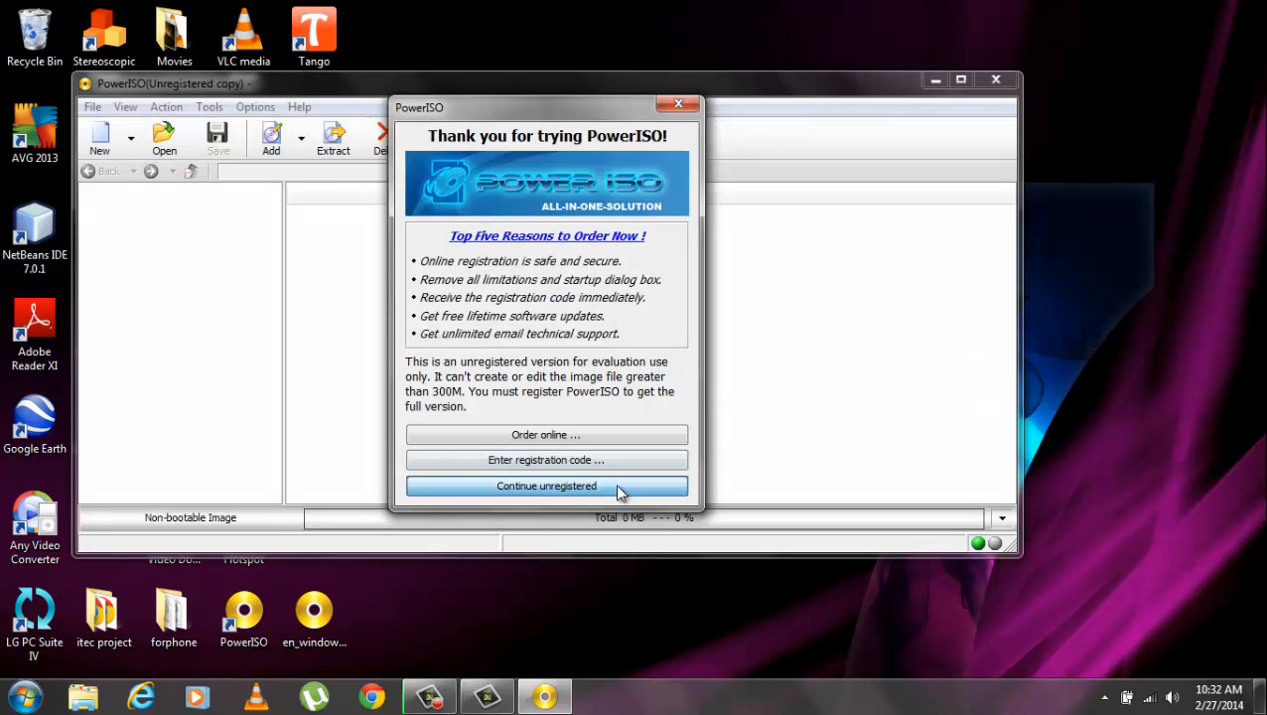
# Continue with unregistered PowerISO and save the folder as WindowsServer 2008.iso in ISO format.
pyautogui.click(616, 486)
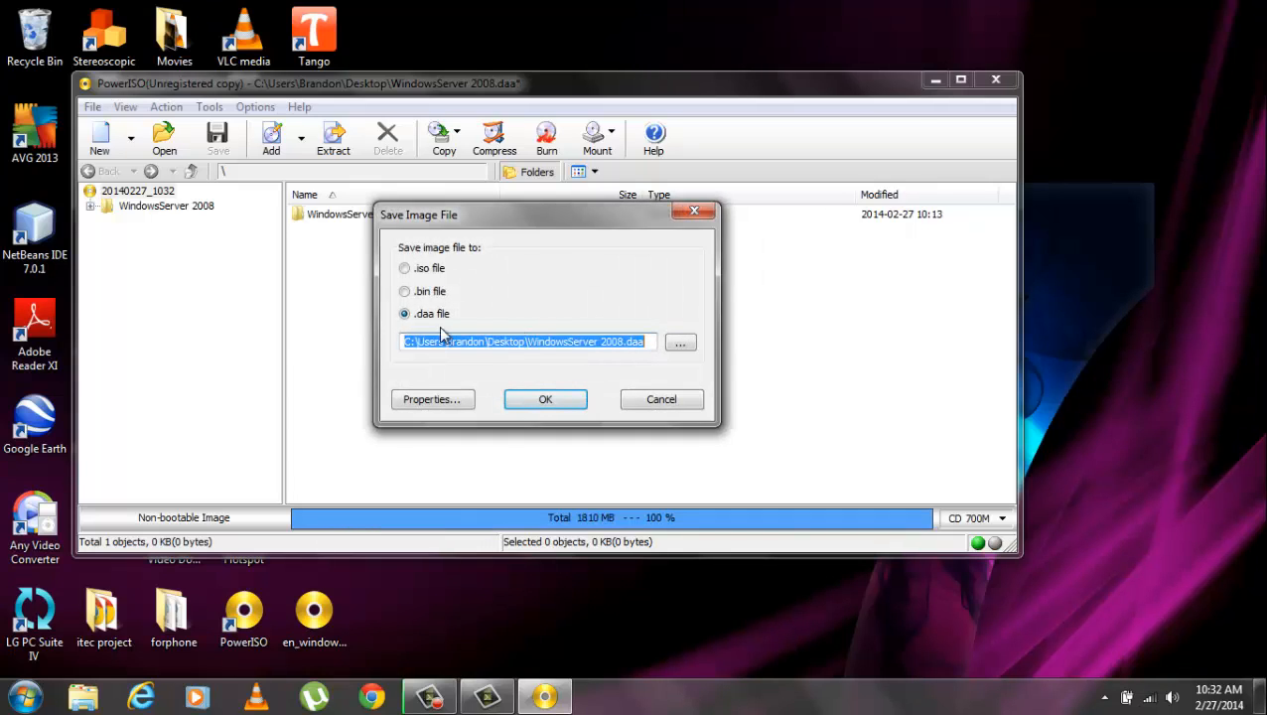
pyautogui.click(405, 269)
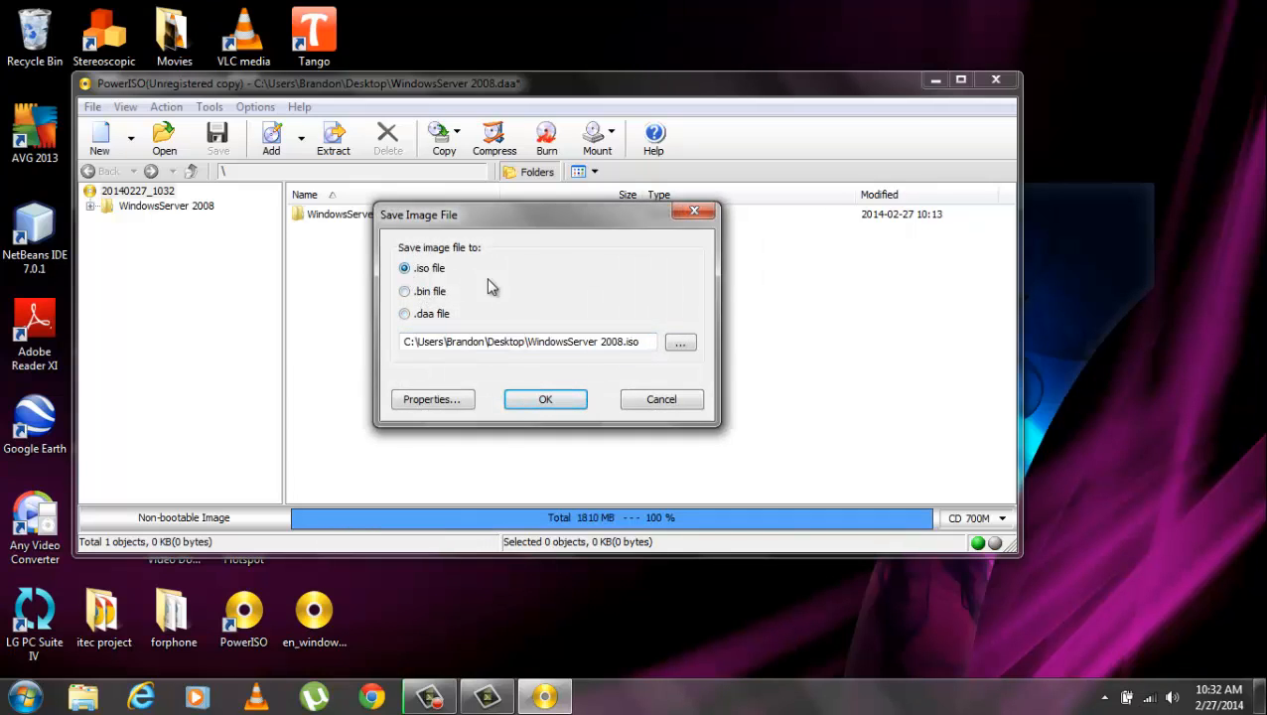
pyautogui.click(564, 402)
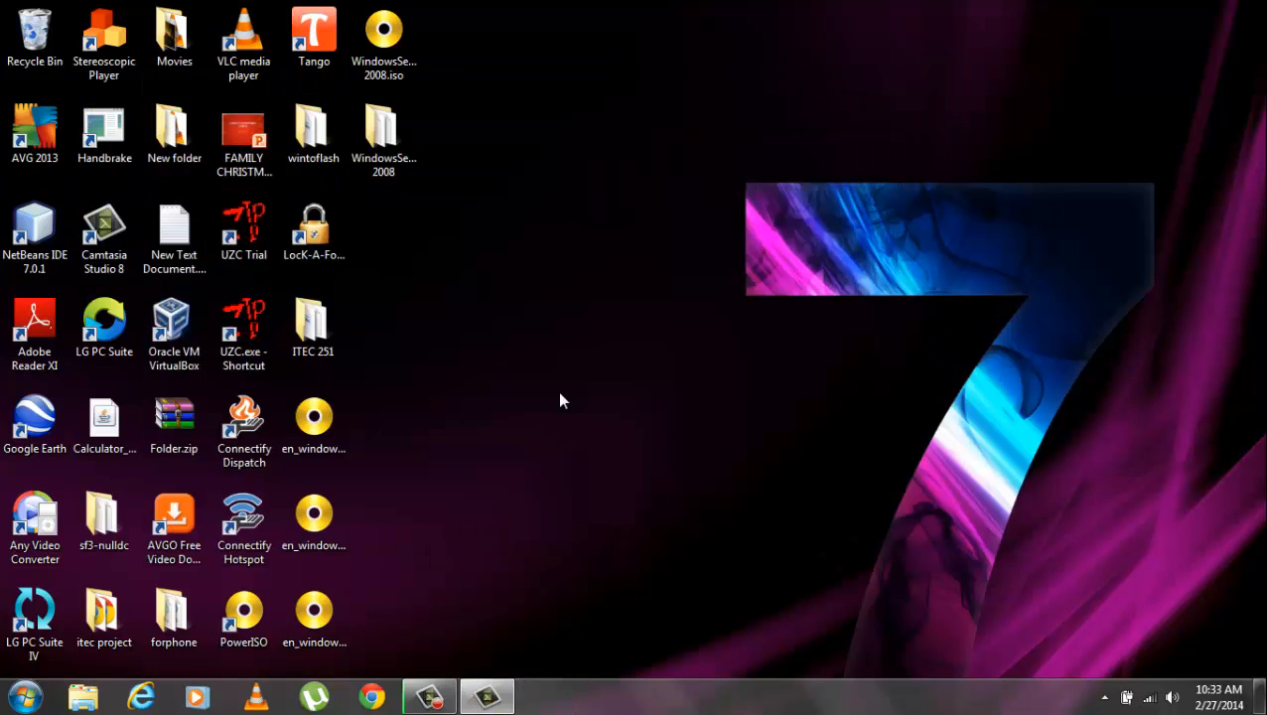
# Select the new WindowsServer 2008.iso on the desktop and restore the WinToFlash window.
pyautogui.click(407, 68)
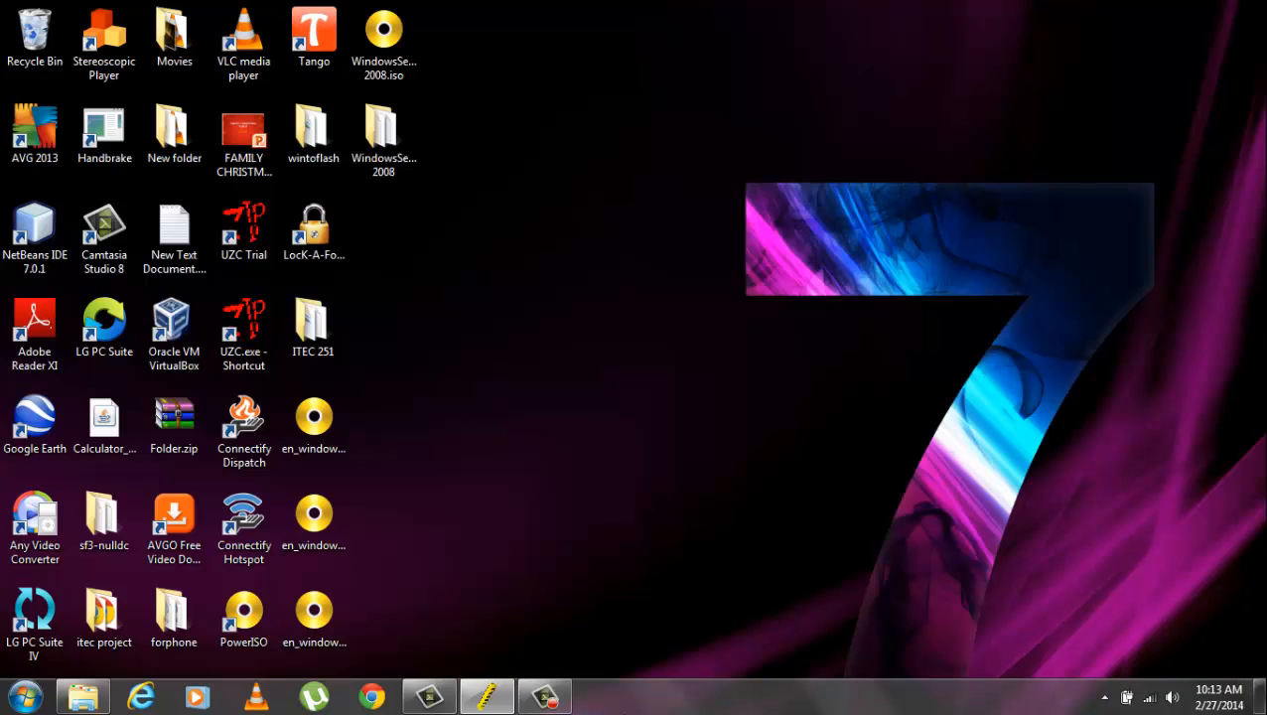
pyautogui.click(487, 695)
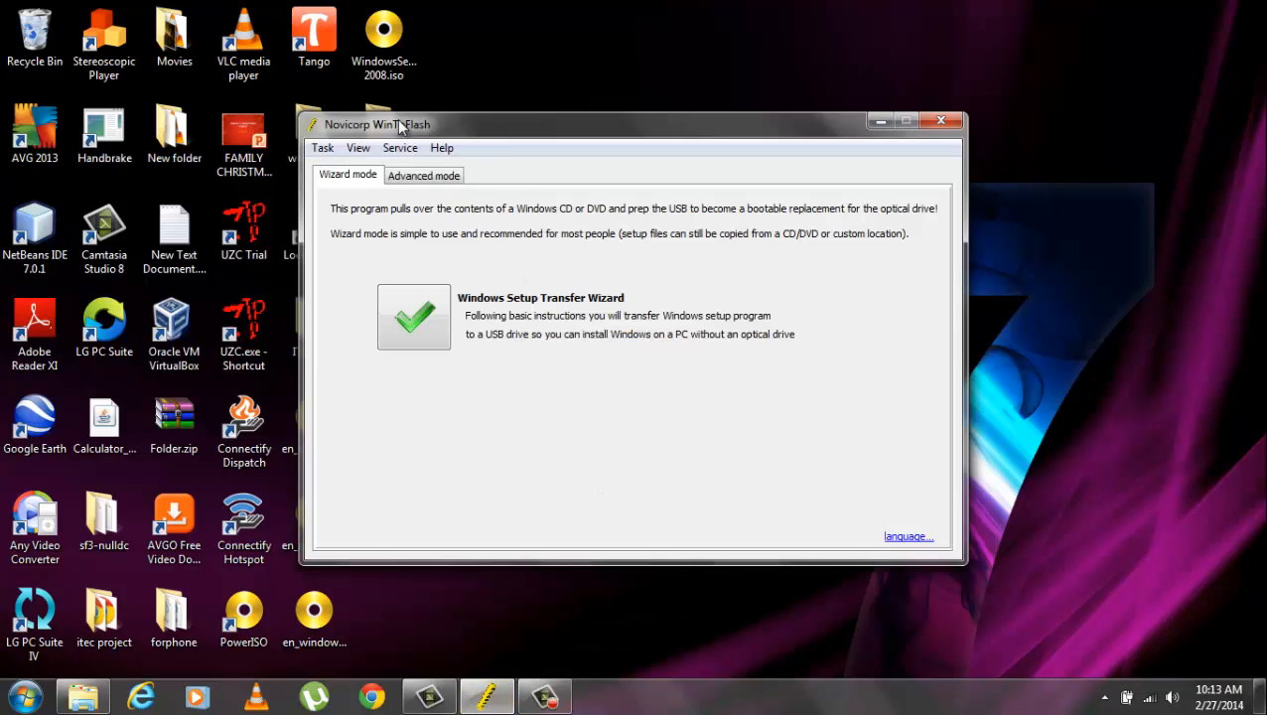
# Run the Setup Transfer Wizard with the WindowsServer 2008 folder as source and SanDisk Cruzer I: as target.
pyautogui.click(417, 321)
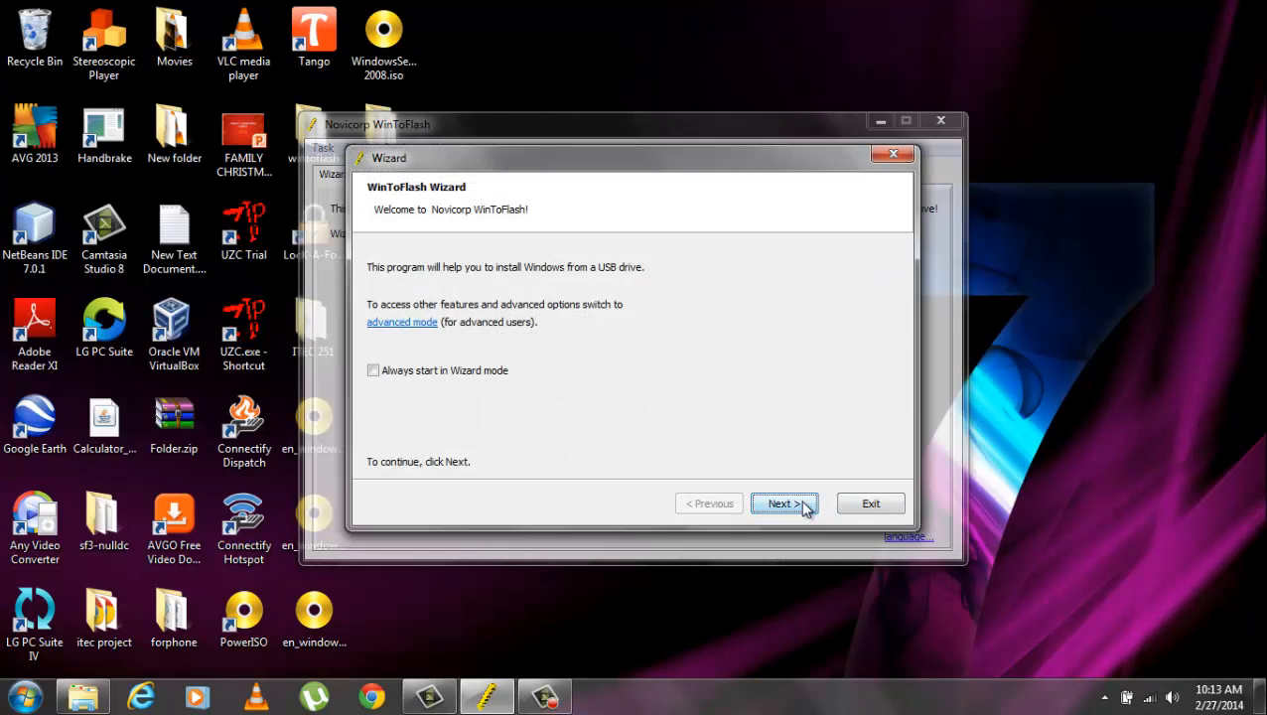
pyautogui.click(804, 507)
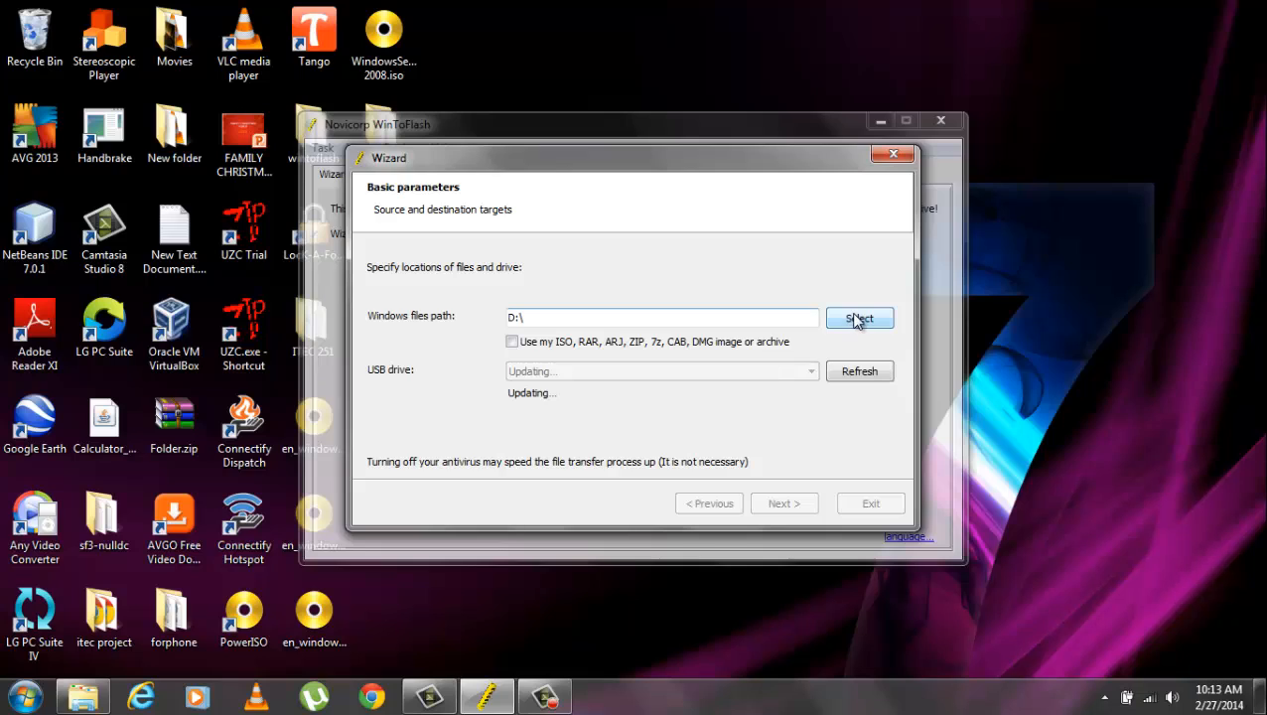
pyautogui.click(849, 316)
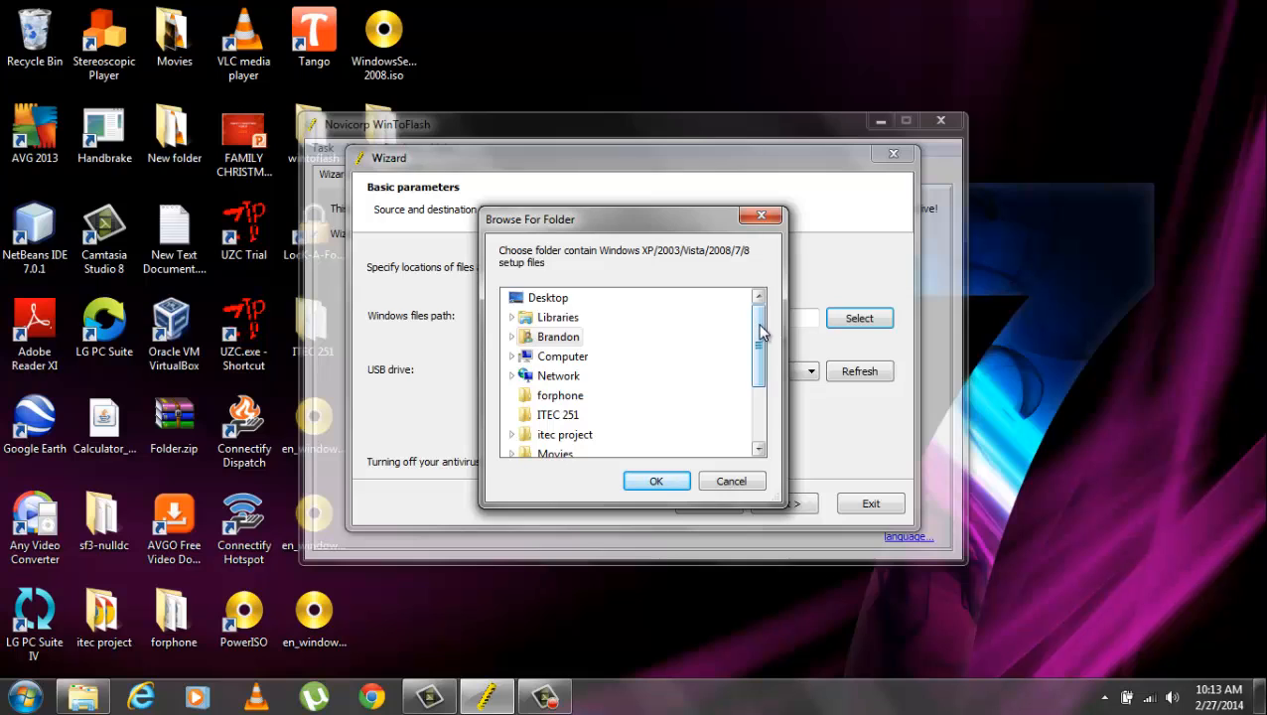
pyautogui.moveTo(762, 333); pyautogui.dragTo(760, 390)
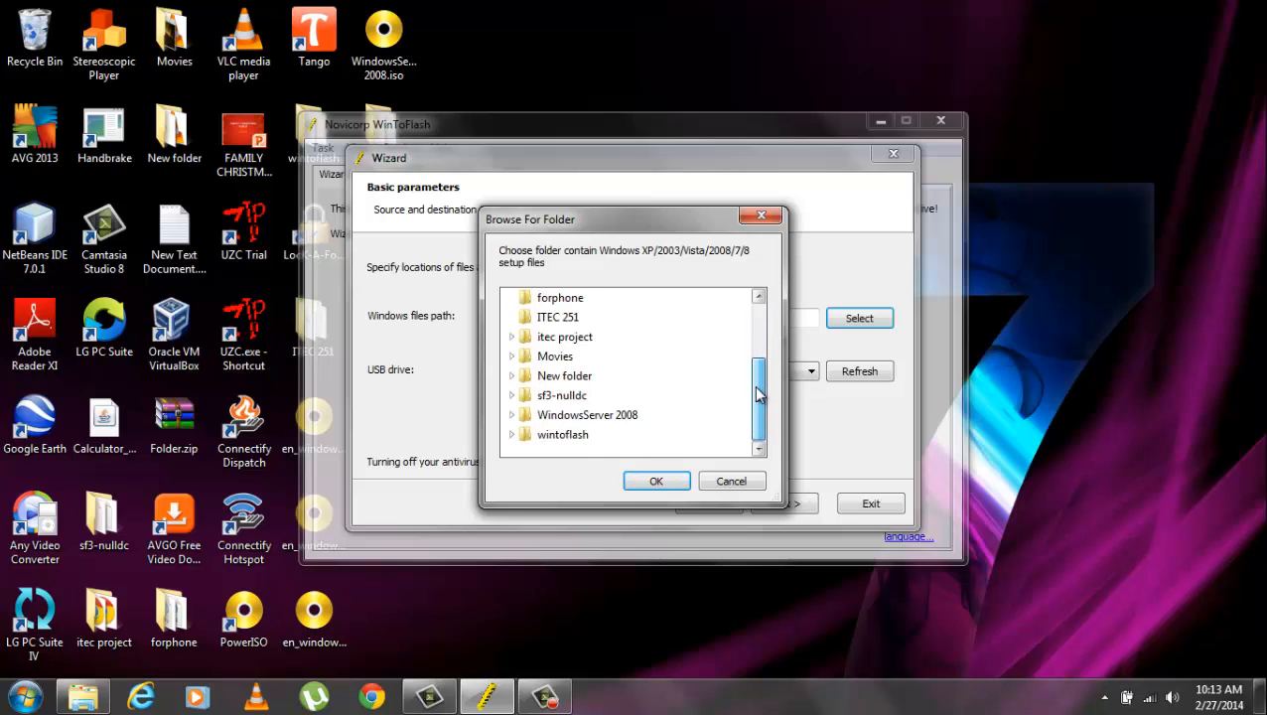
pyautogui.click(579, 422)
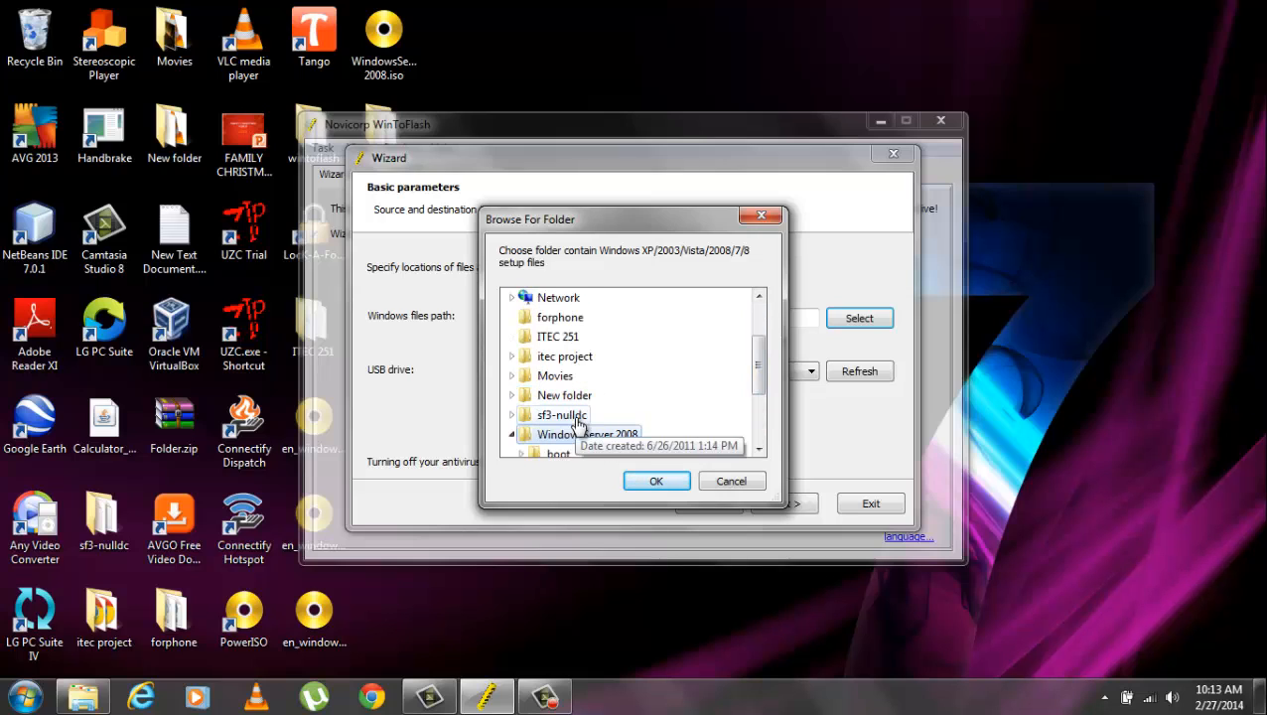
pyautogui.click(658, 482)
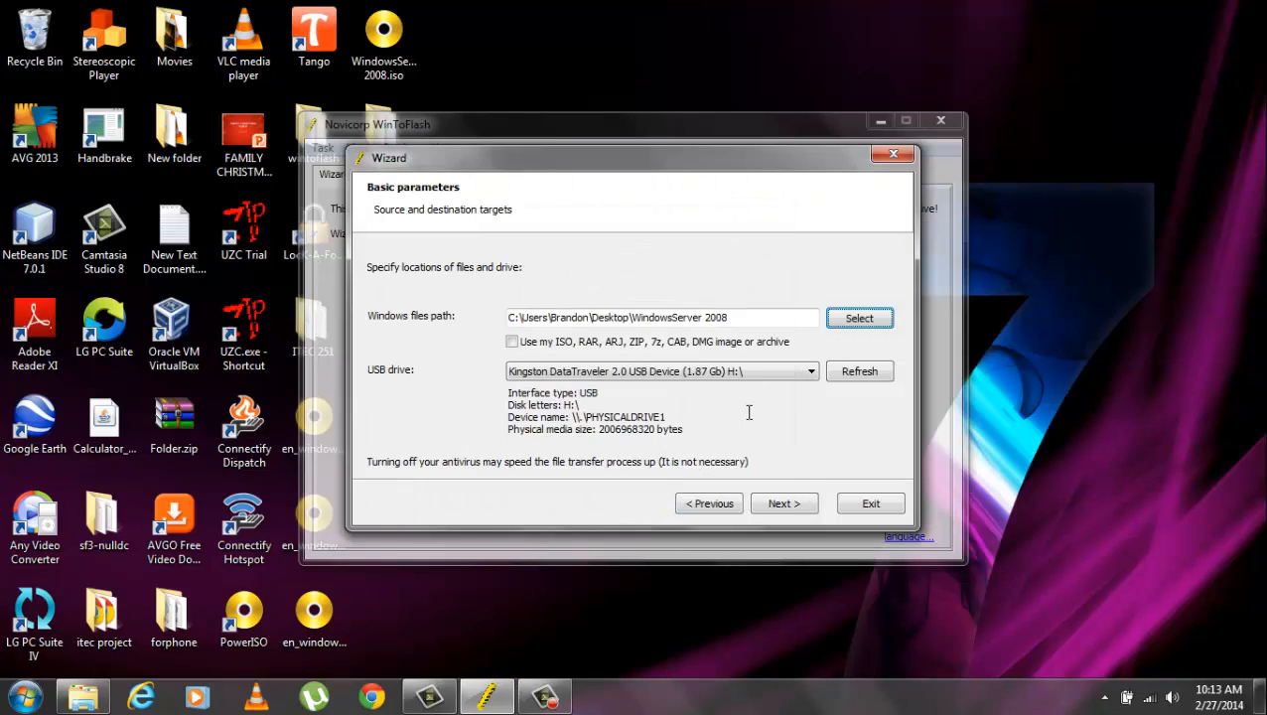
pyautogui.click(810, 371)
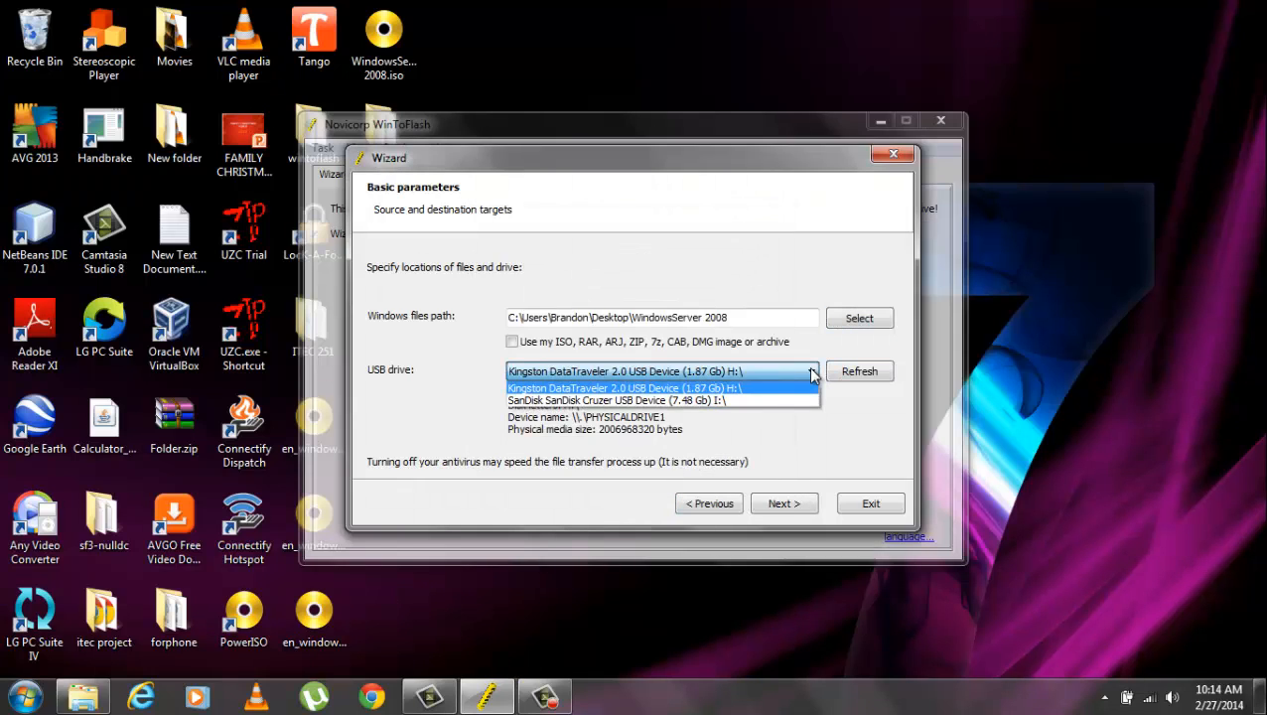
pyautogui.click(749, 402)
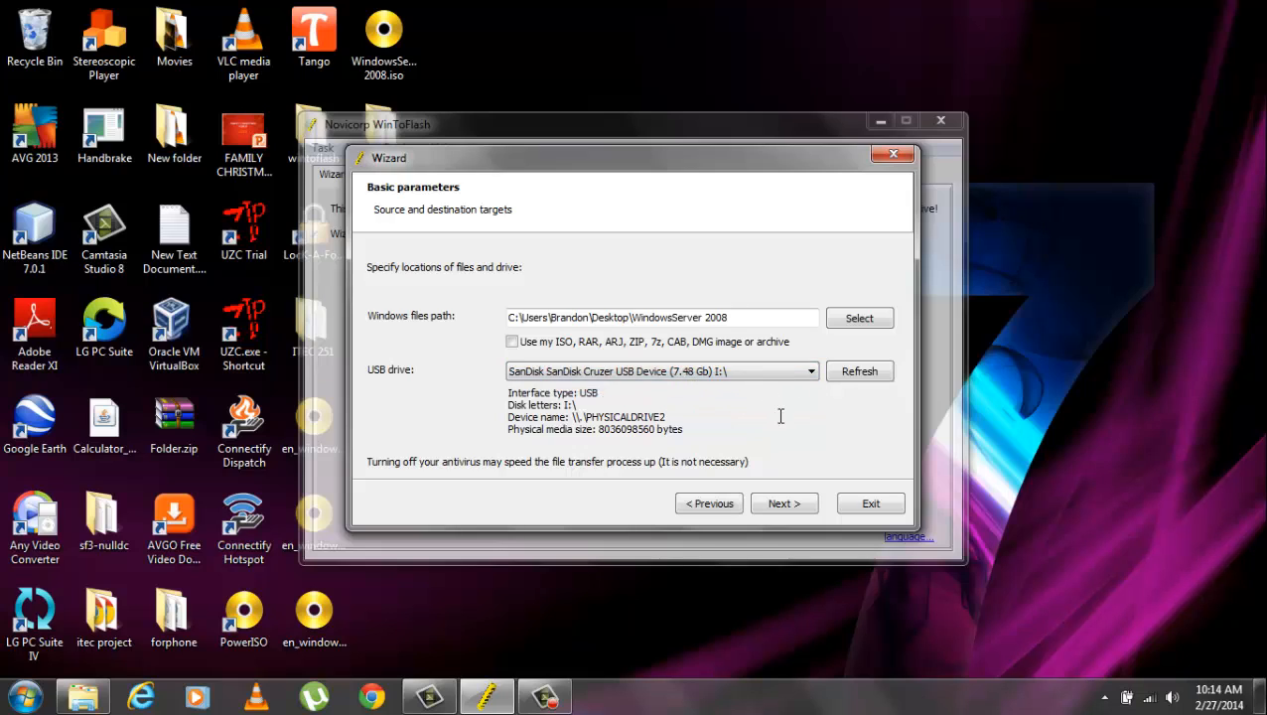
# Accept the license terms and transfer the Windows Server 2008 setup files to the USB drive at 100%.
pyautogui.click(800, 506)
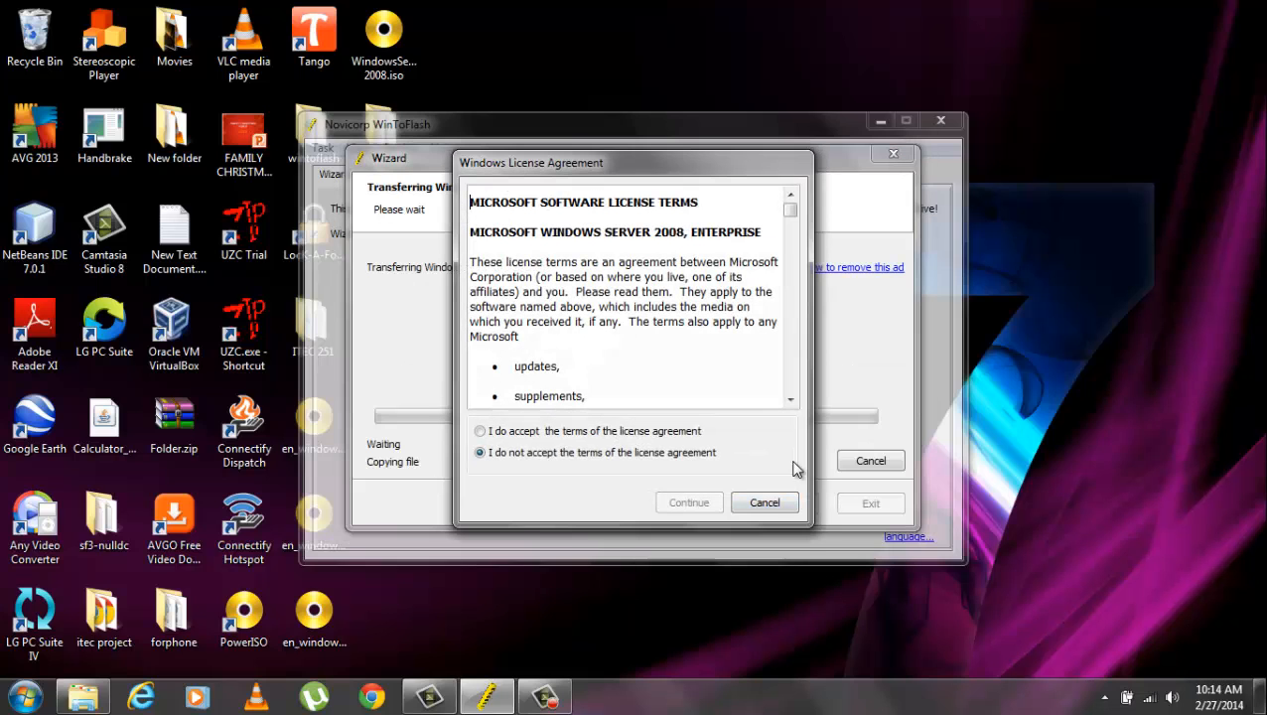
pyautogui.click(676, 433)
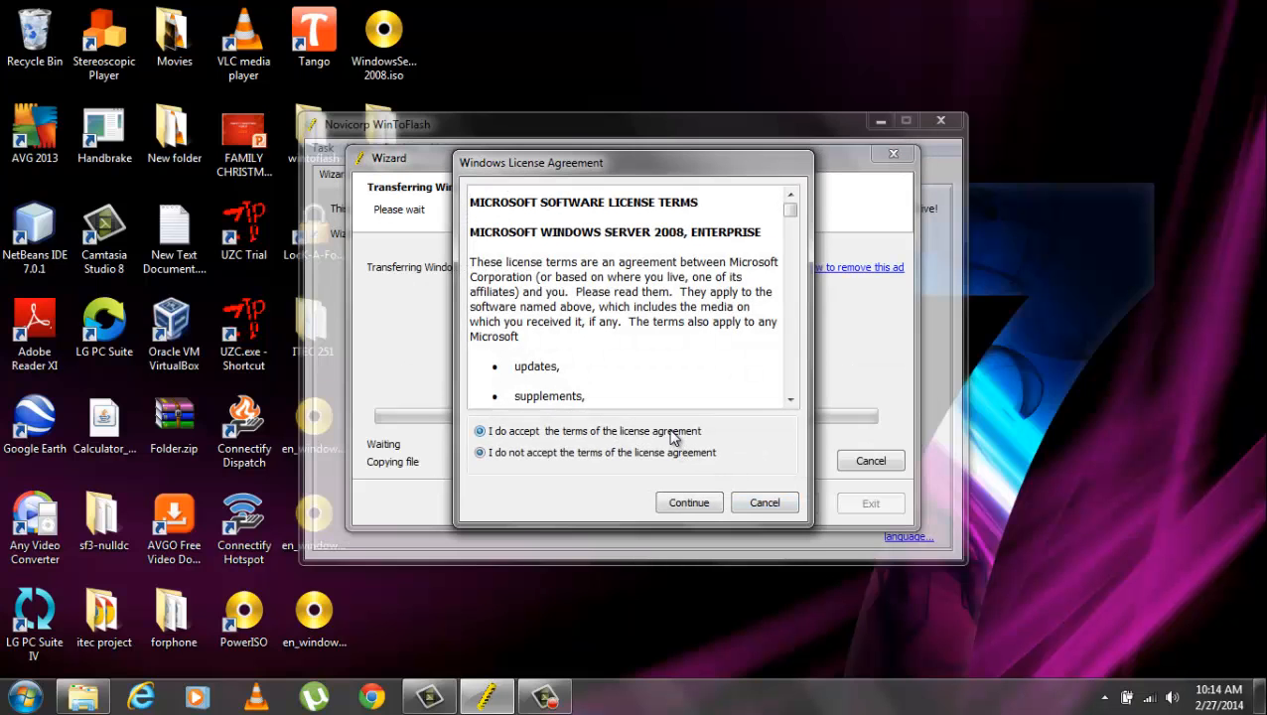
pyautogui.click(707, 505)
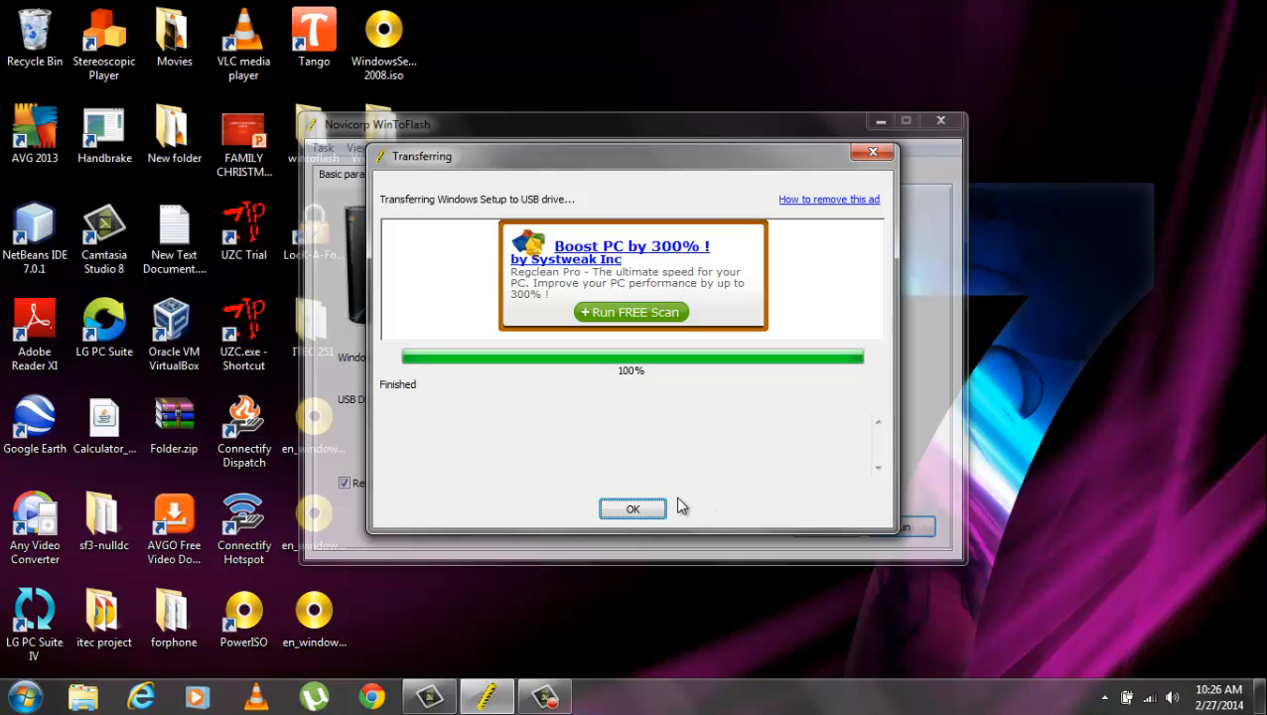
pyautogui.click(636, 508)
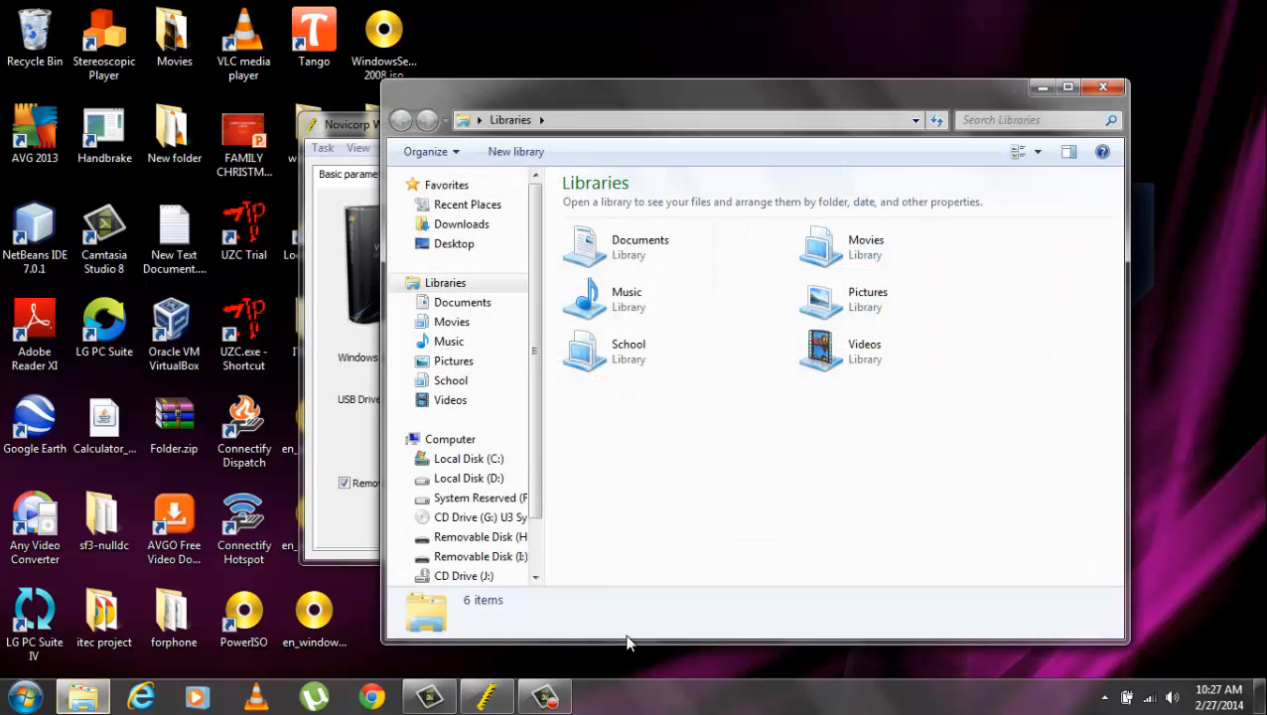
# Check that Removable Disk (I:) holds boot, sources and setup.exe, then close Explorer.
pyautogui.click(502, 557)
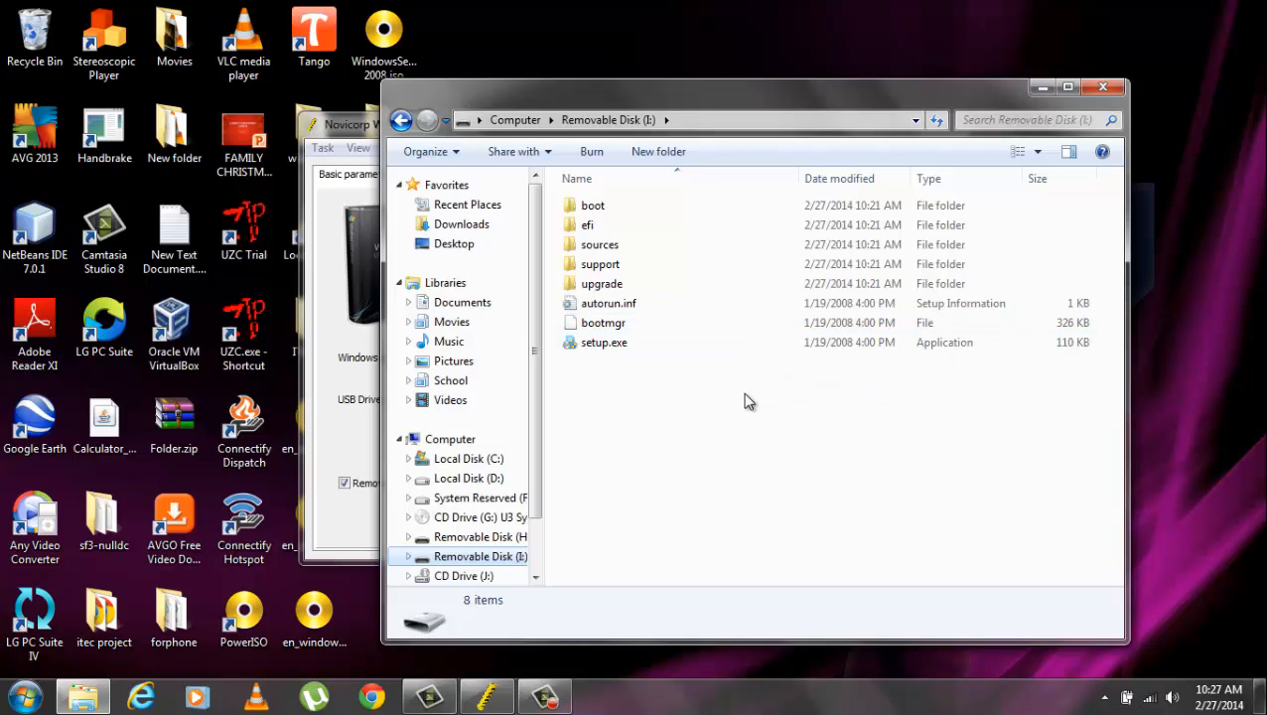
pyautogui.click(1103, 87)
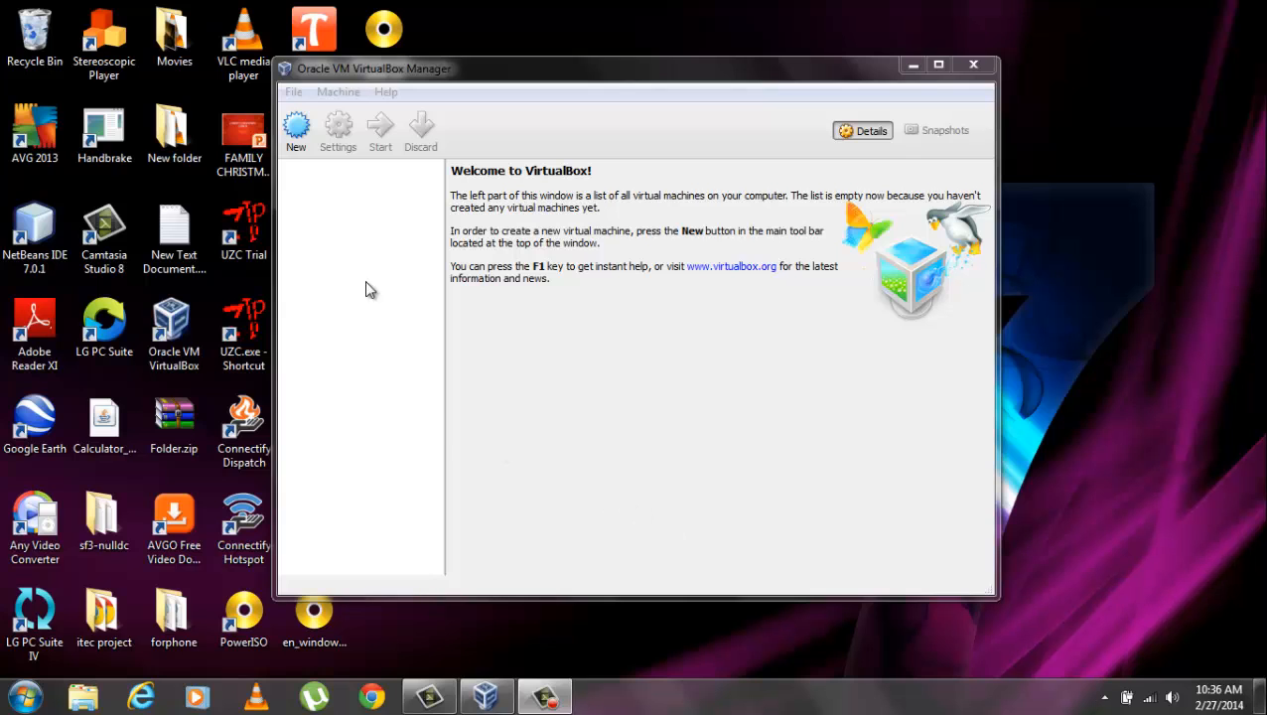
# Start a new virtual machine named Server 2008 with version Windows 2008.
pyautogui.click(297, 135)
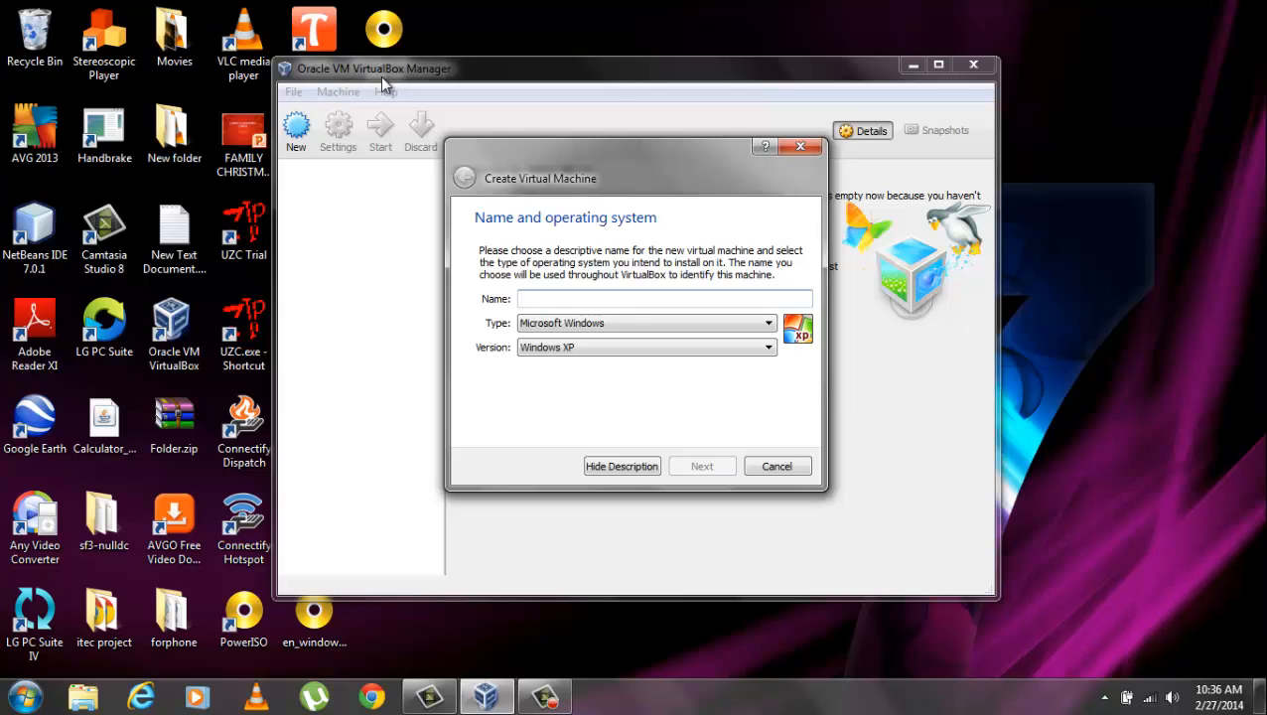
pyautogui.click(762, 348)
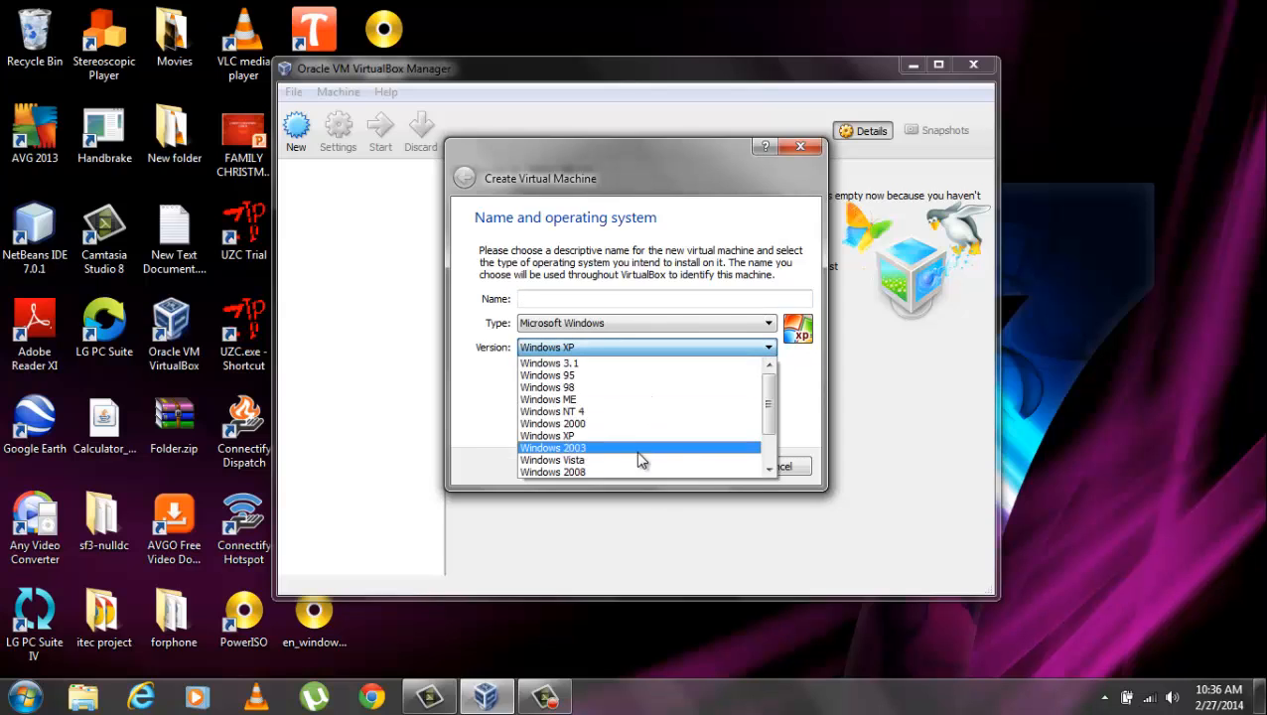
pyautogui.click(736, 349)
pyautogui.click(740, 350)
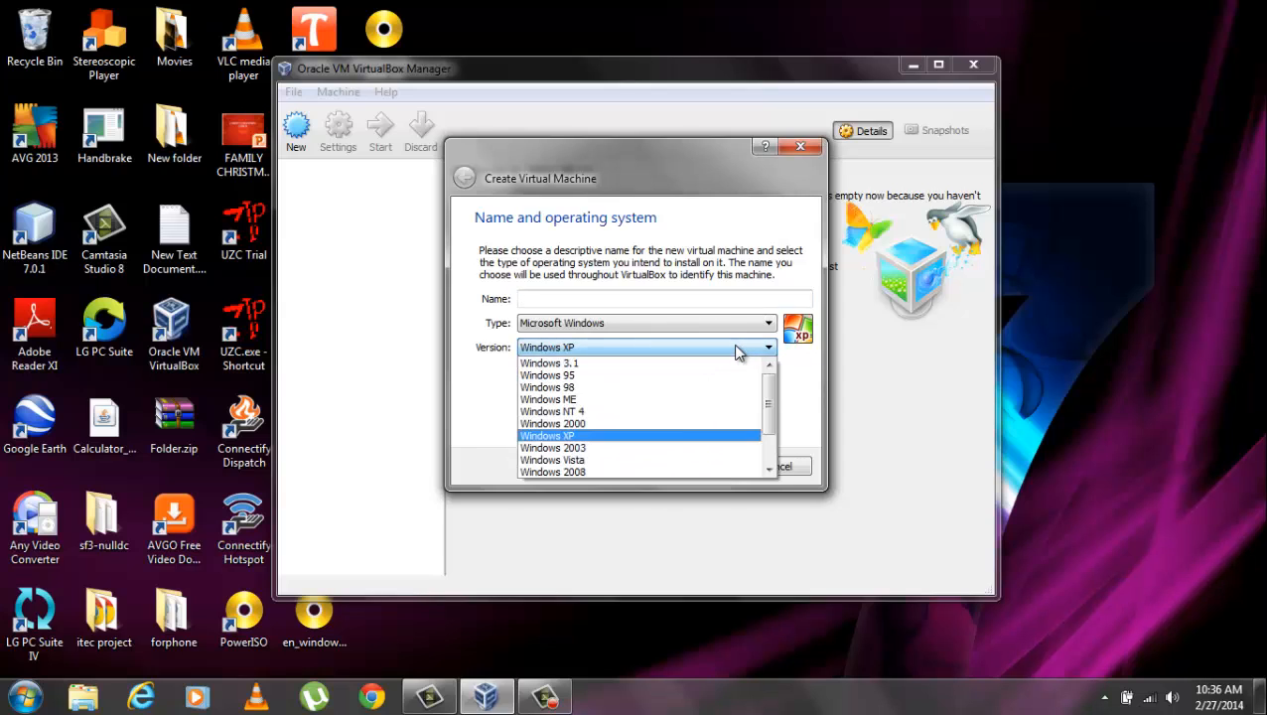
pyautogui.click(622, 474)
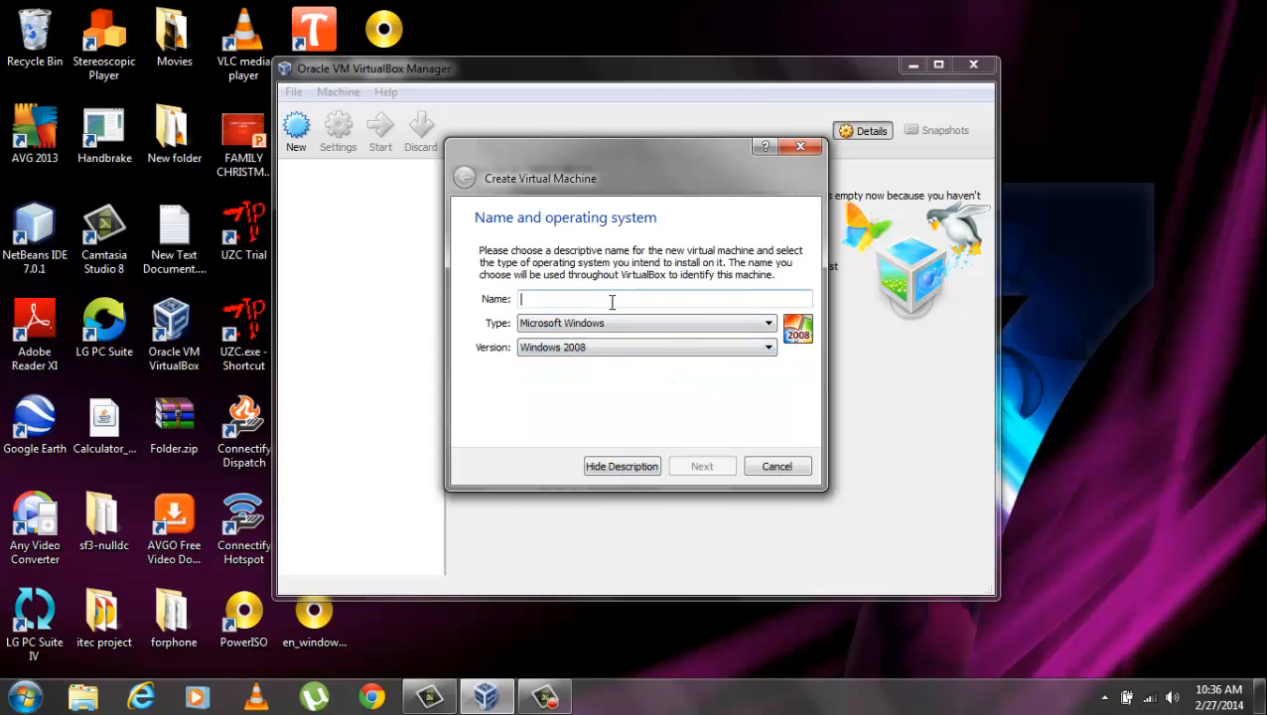
pyautogui.write('Server 2008')
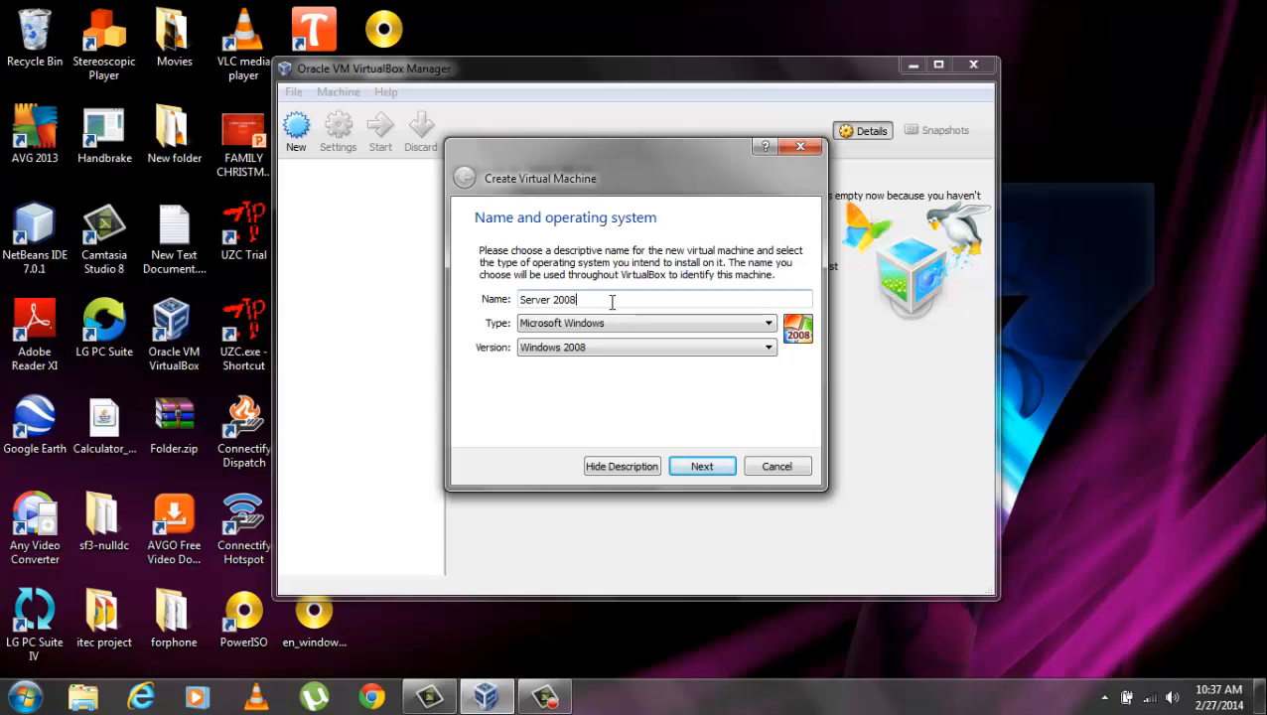
pyautogui.click(701, 465)
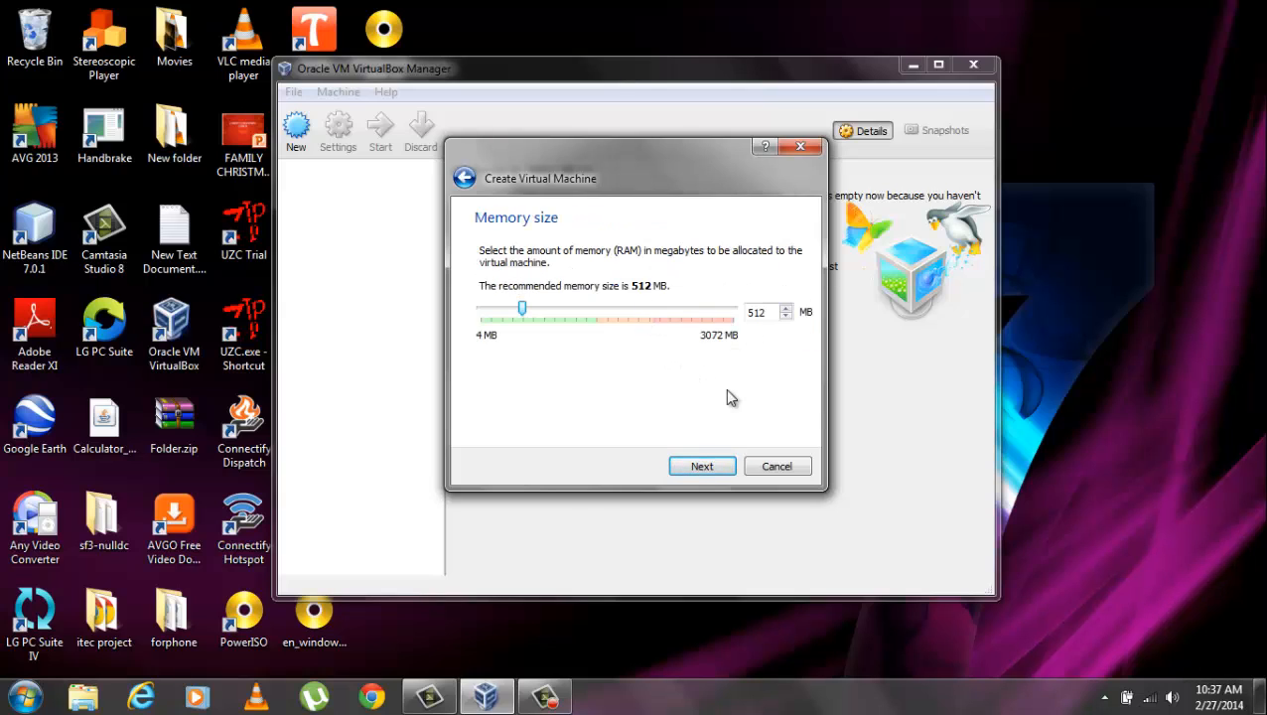
# Keep 512 MB memory and create a 25.00 GB VDI virtual hard drive.
pyautogui.click(730, 474)
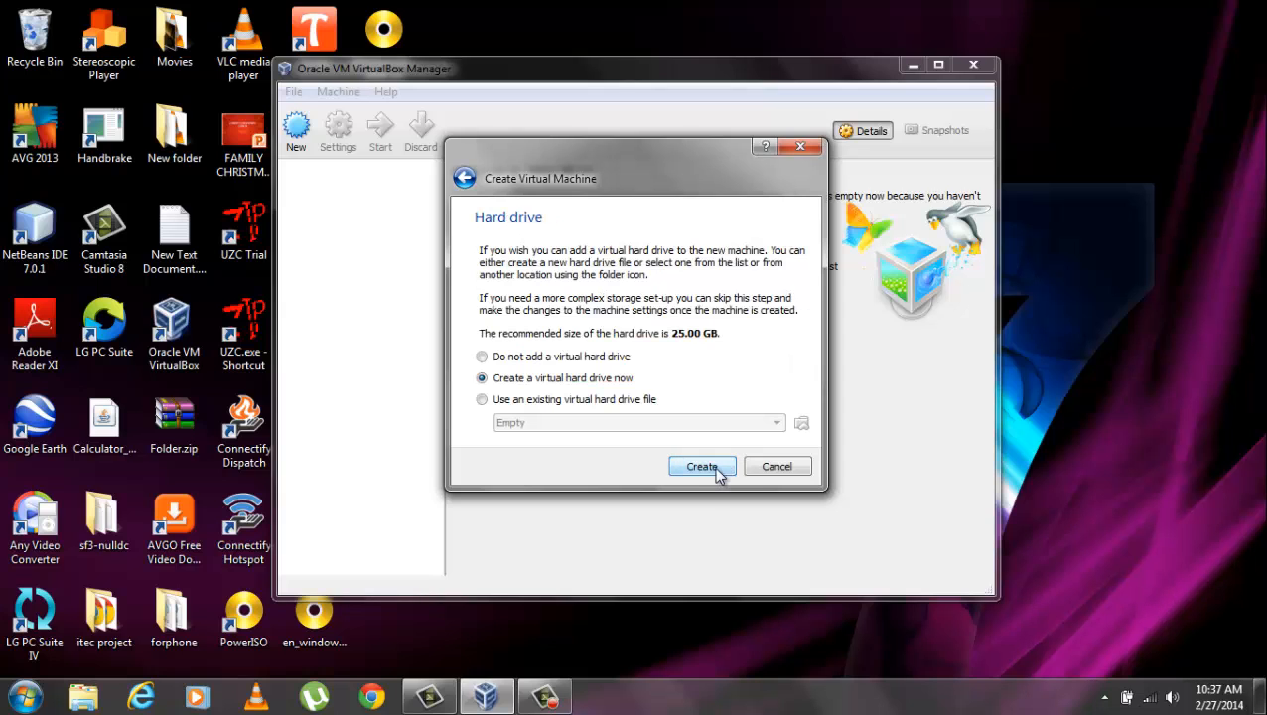
pyautogui.click(702, 467)
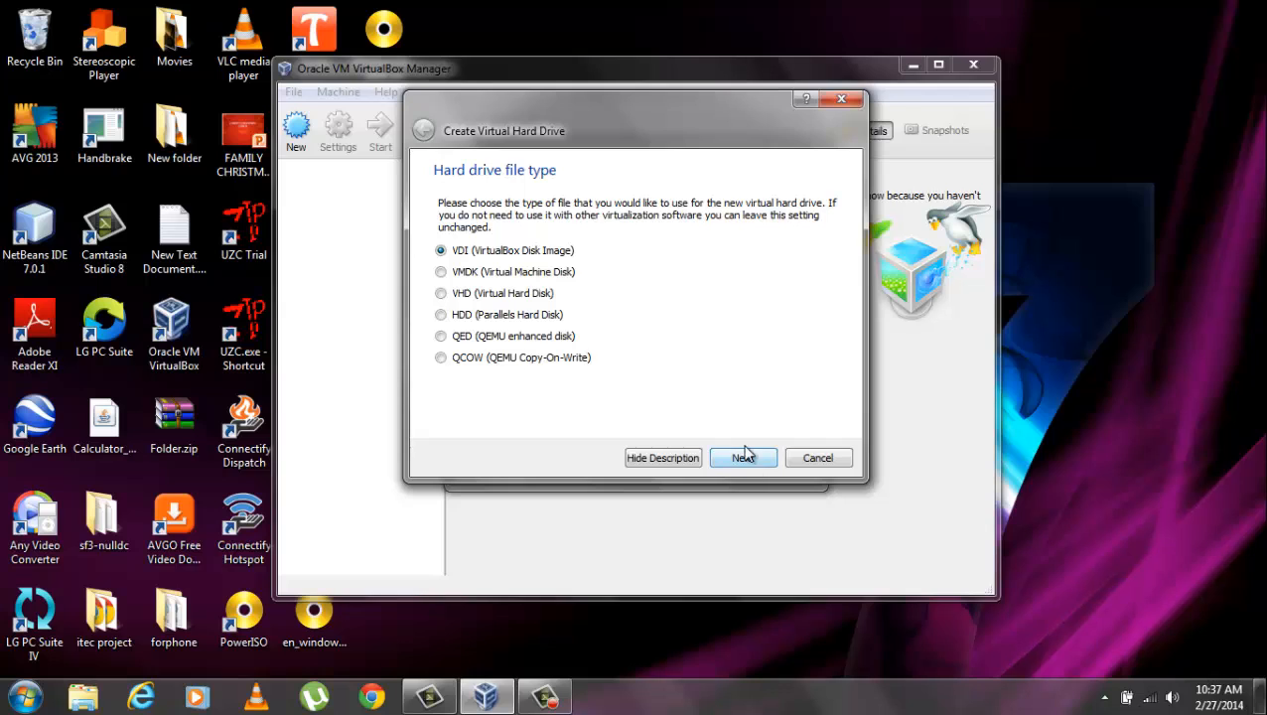
pyautogui.click(746, 462)
pyautogui.click(745, 462)
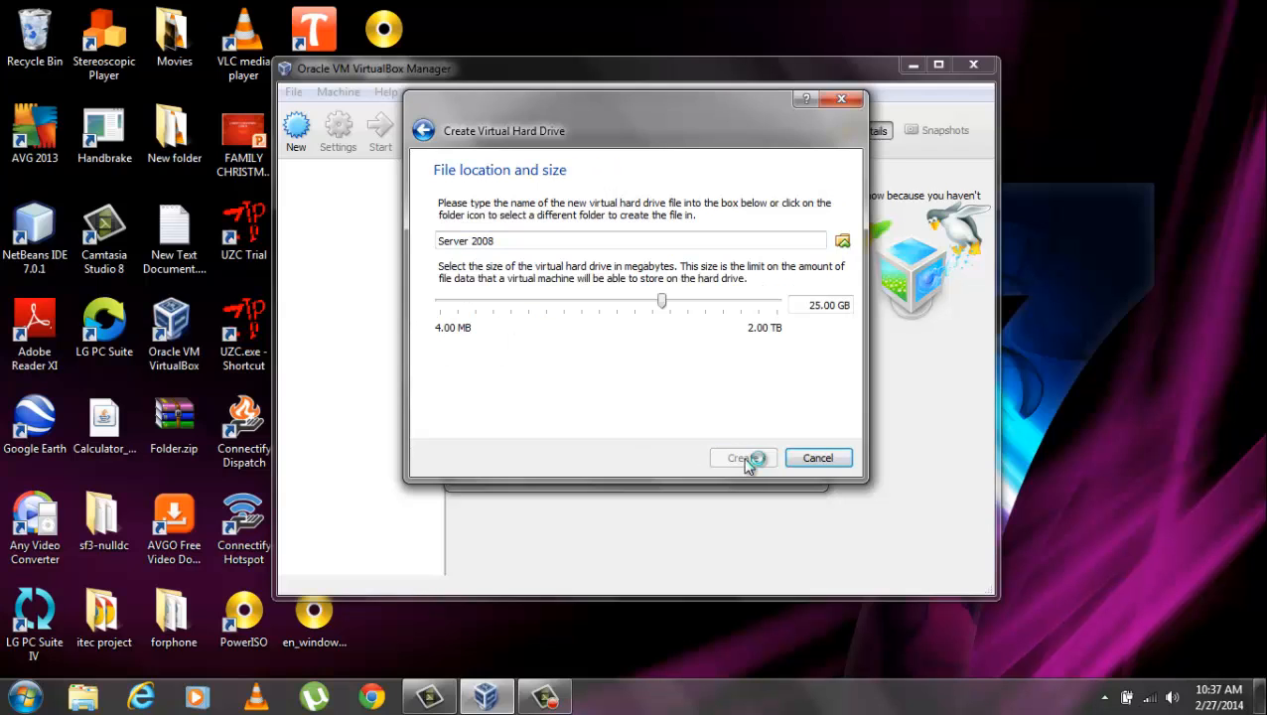
pyautogui.click(745, 460)
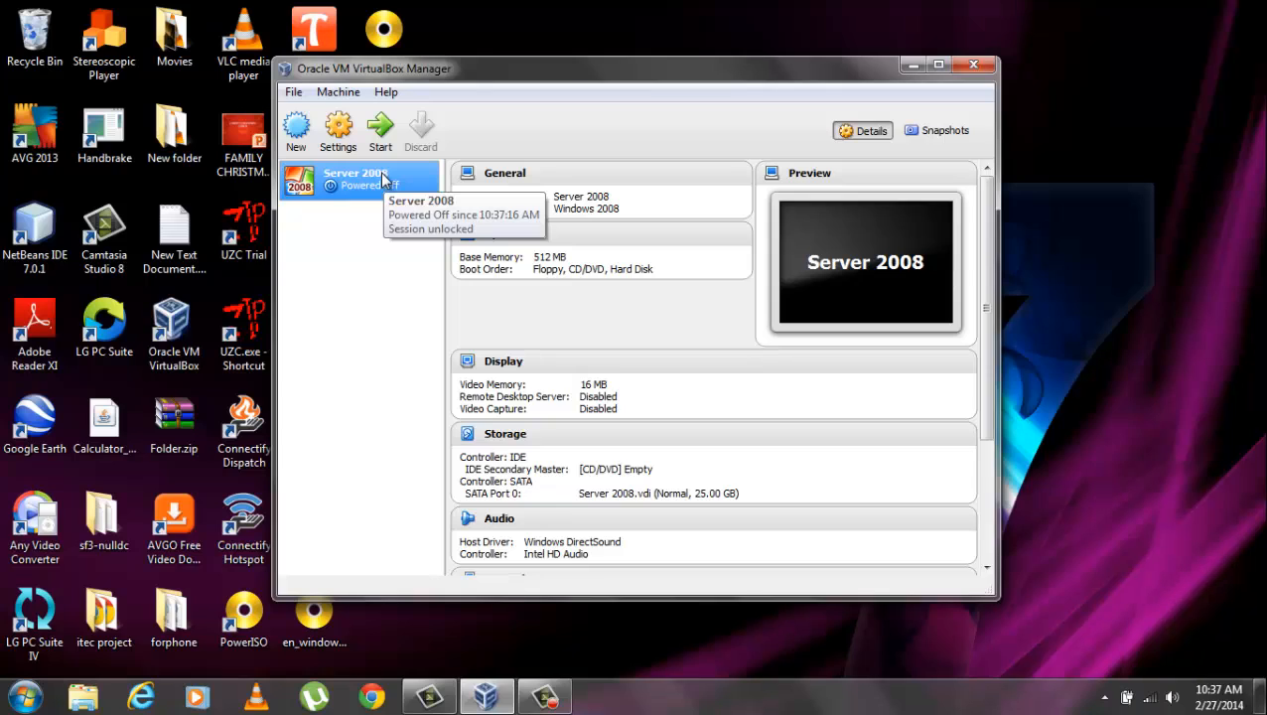
# Attach the Server 2008 VM's first network adapter as Bridged Adapter on the wireless adapter.
pyautogui.click(337, 136)
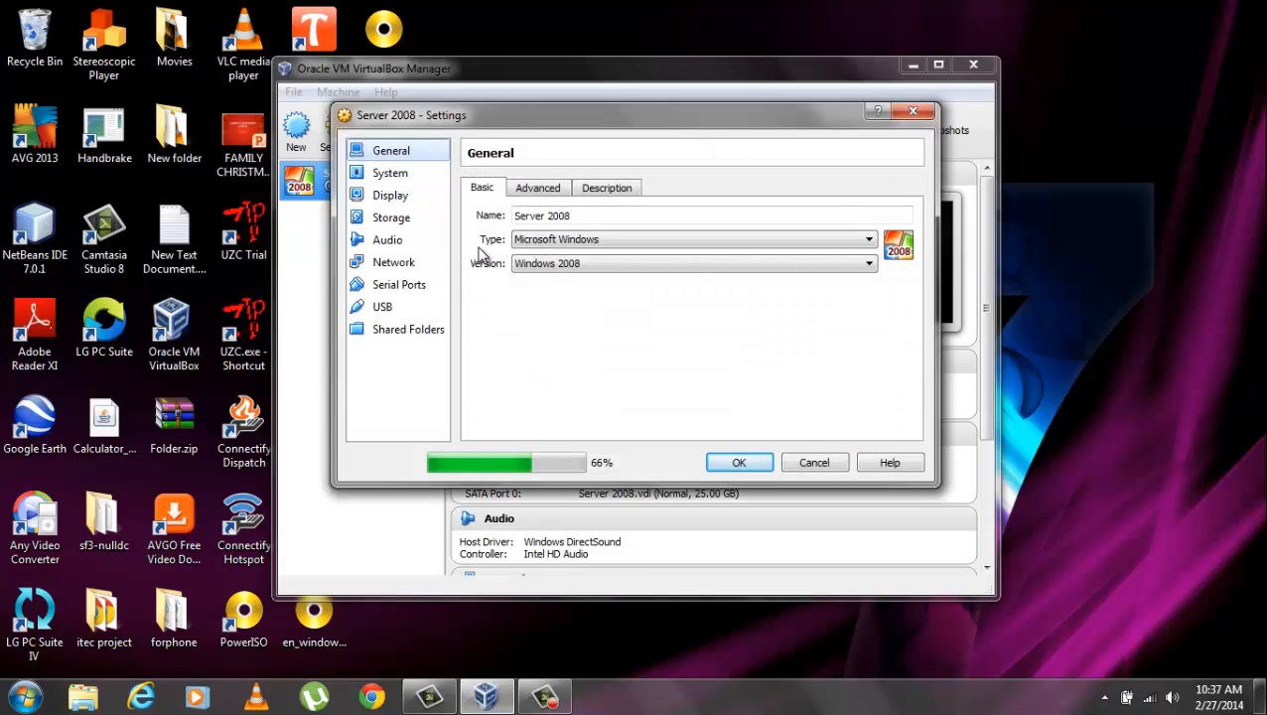
pyautogui.click(402, 265)
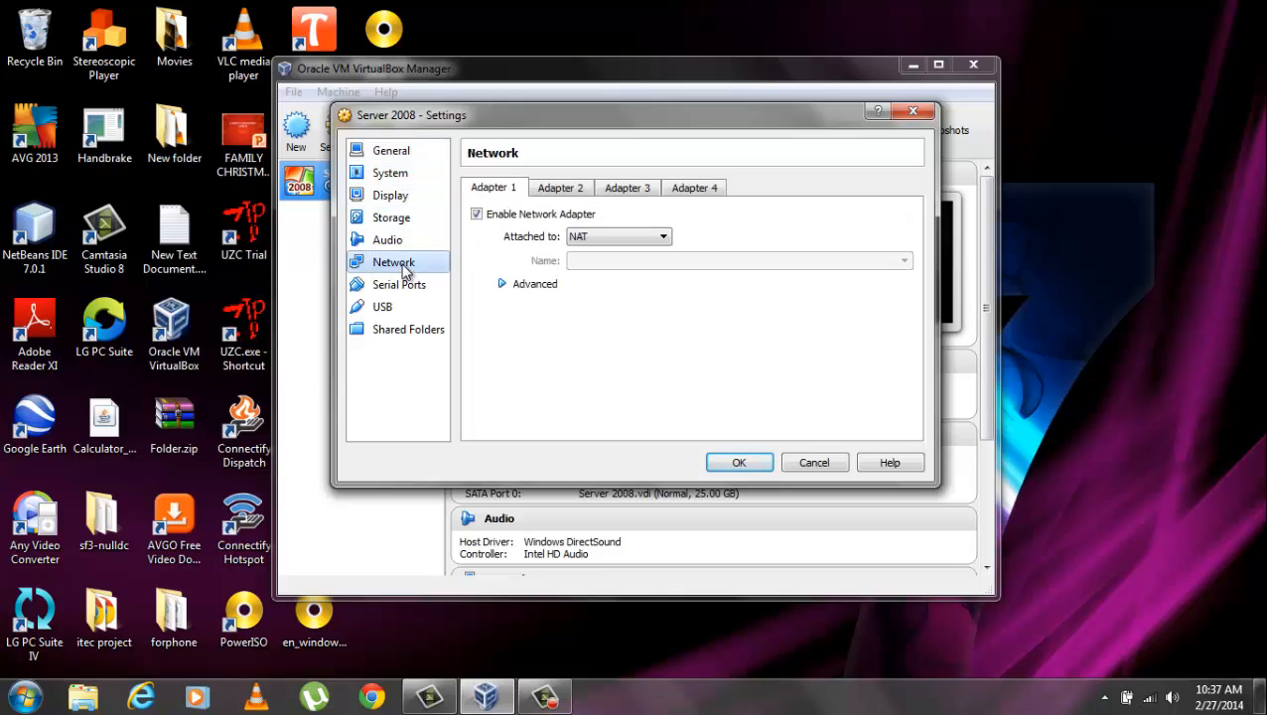
pyautogui.click(614, 240)
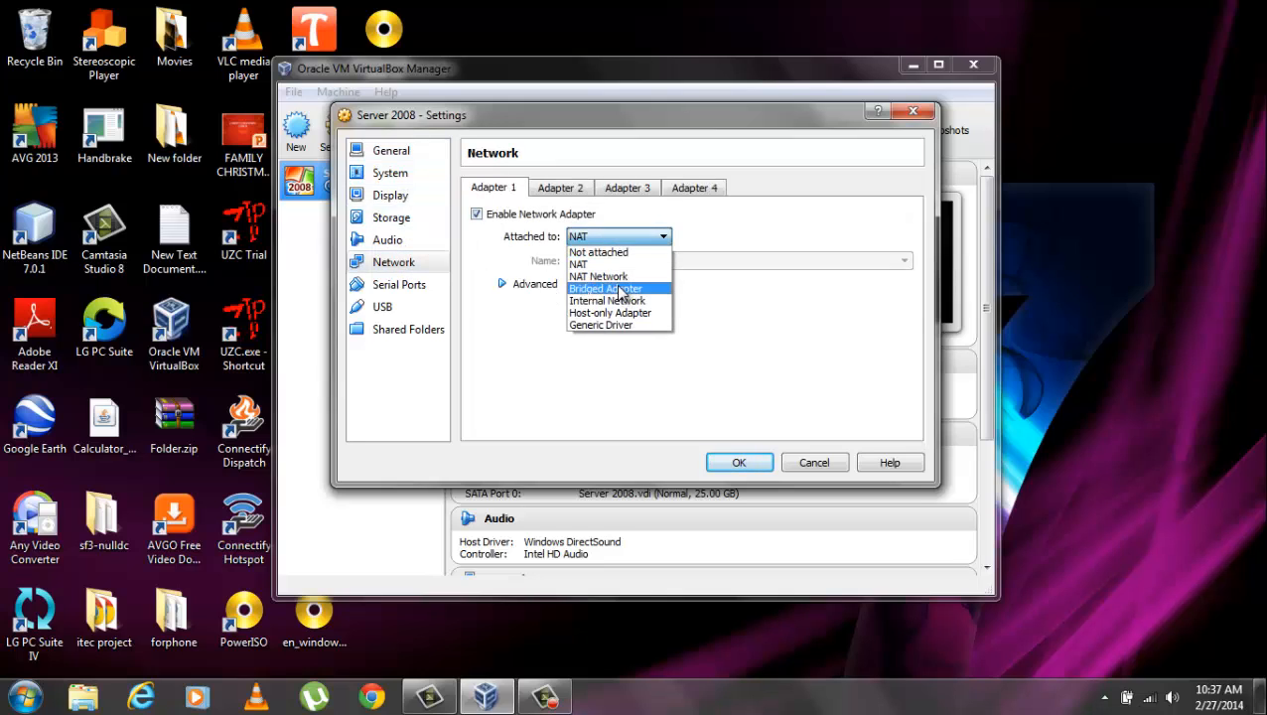
pyautogui.click(617, 288)
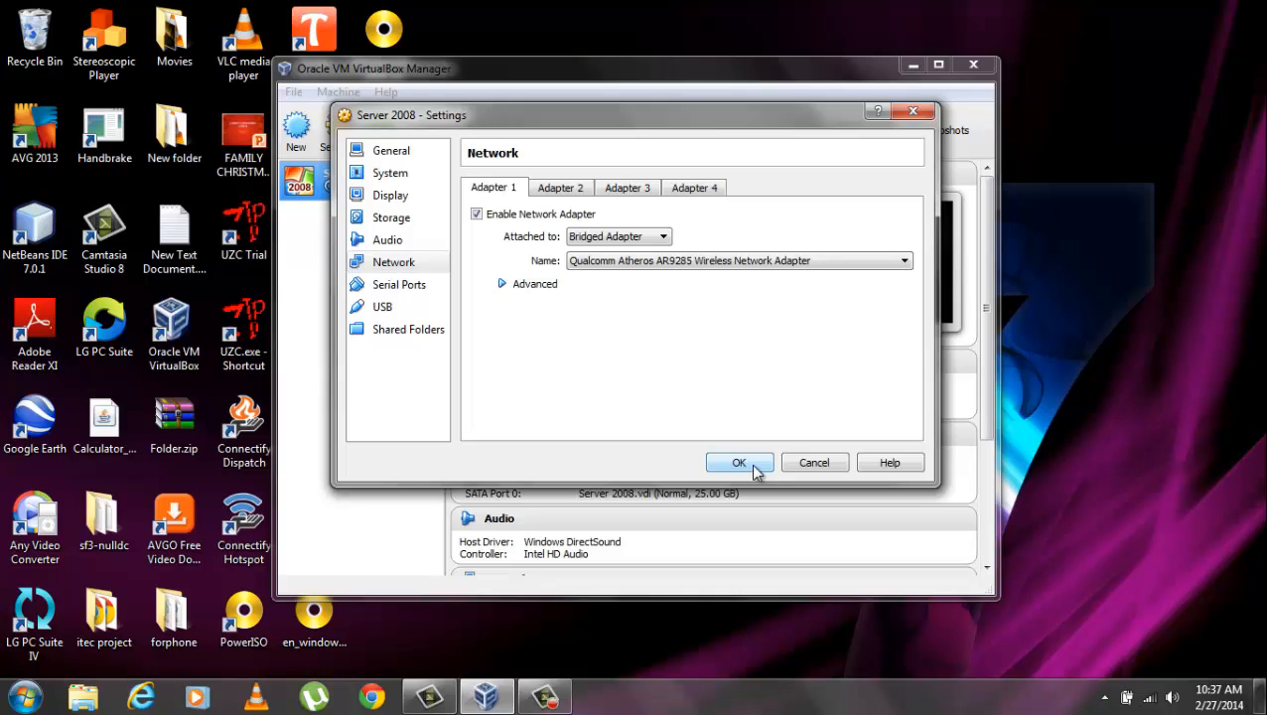
pyautogui.click(751, 464)
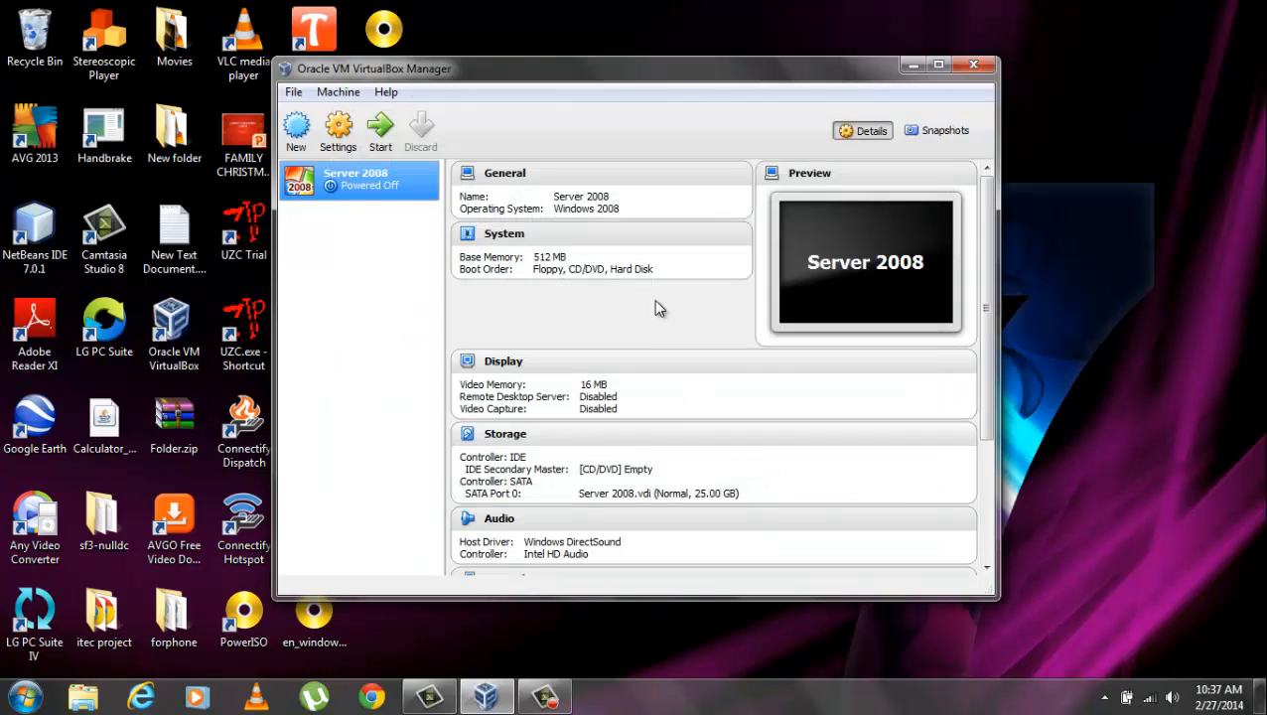
# Boot the Server 2008 VM from the WindowsServer 2008.iso start-up disk.
pyautogui.click(382, 129)
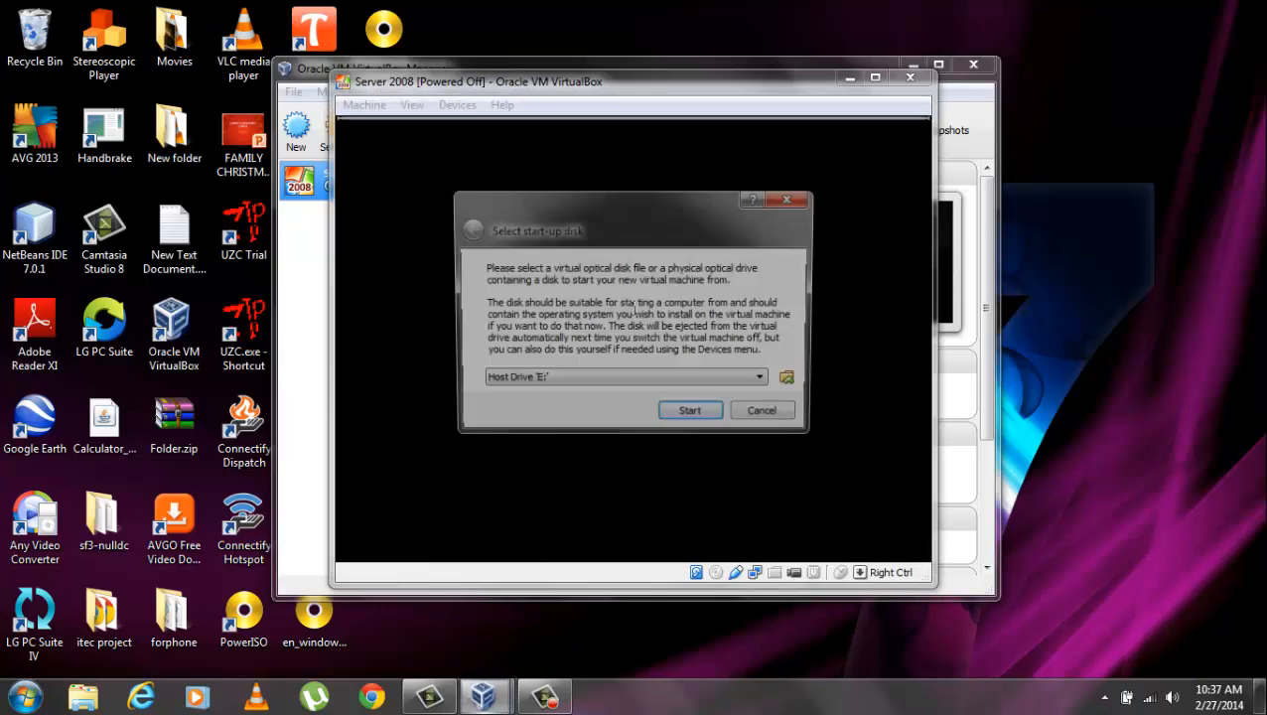
pyautogui.click(795, 385)
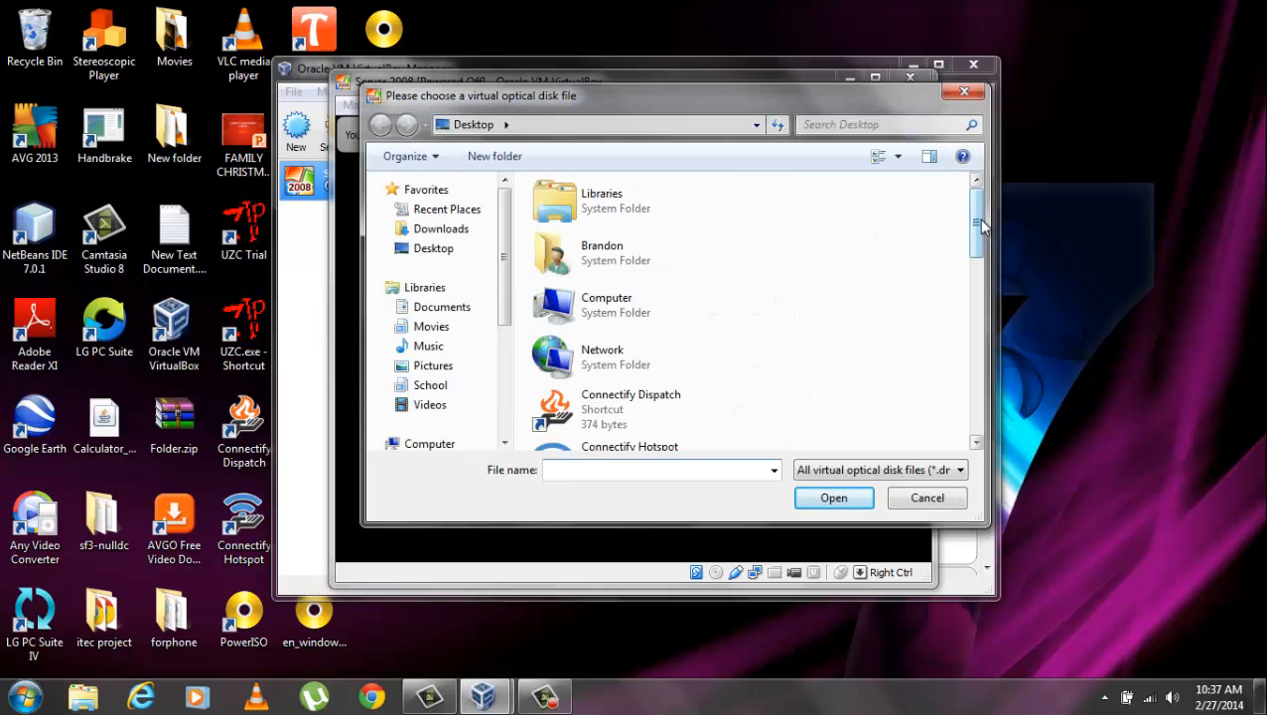
pyautogui.moveTo(981, 218); pyautogui.dragTo(981, 391)
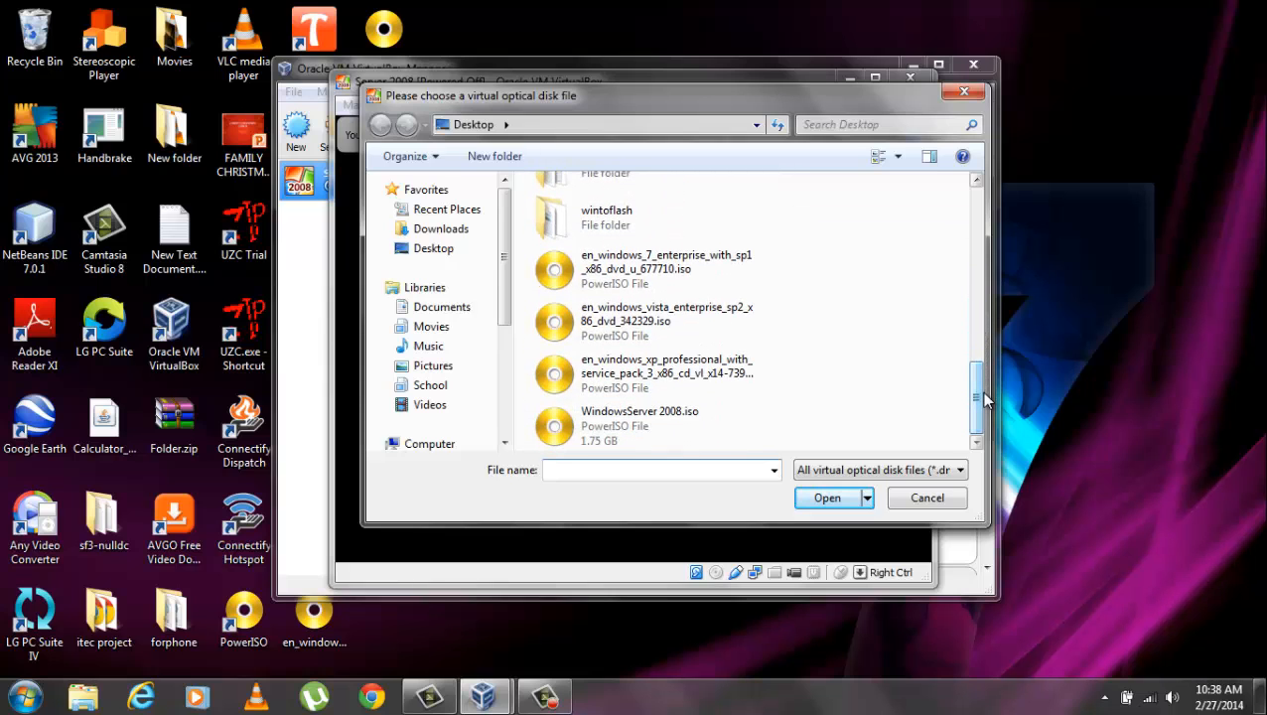
pyautogui.click(652, 421)
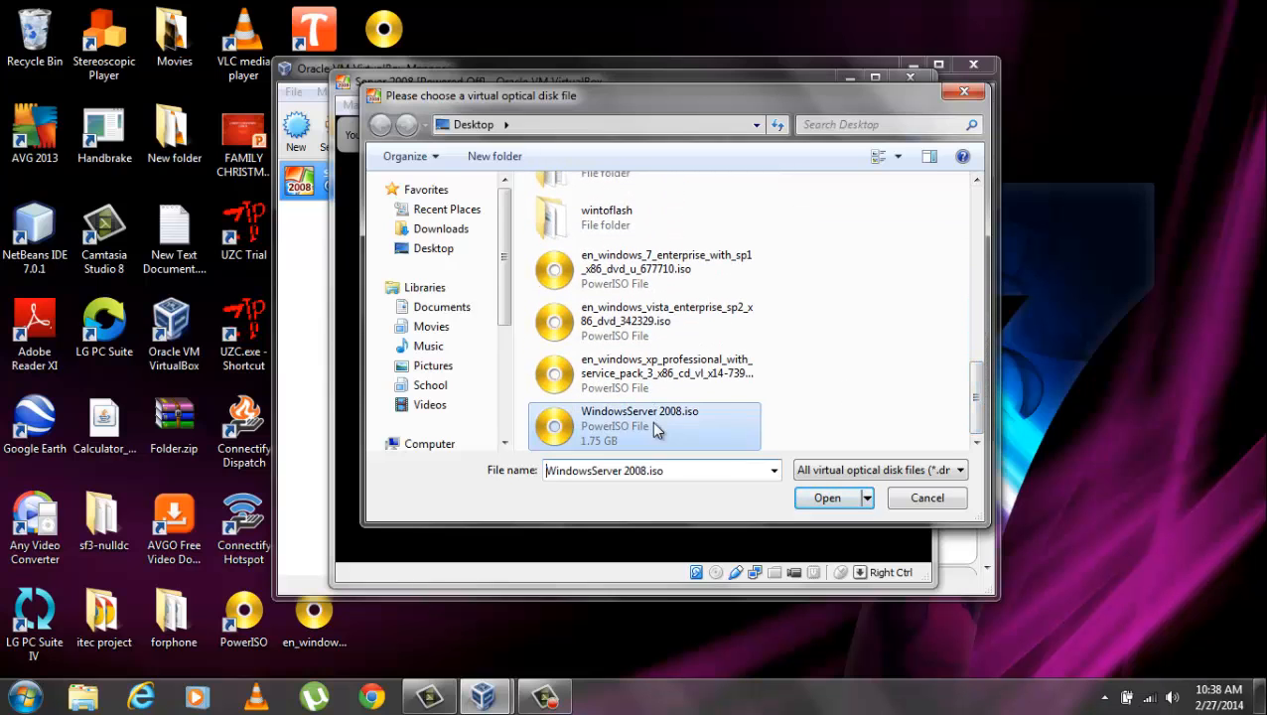
pyautogui.click(826, 500)
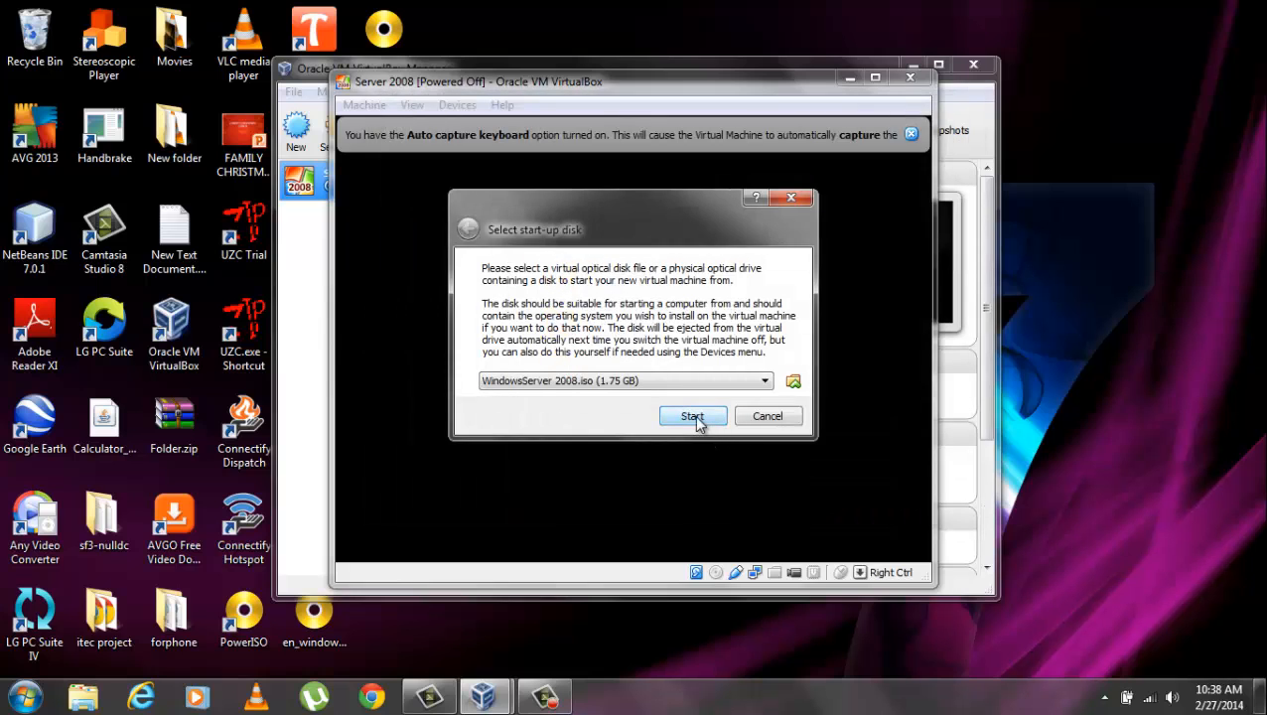
pyautogui.click(692, 416)
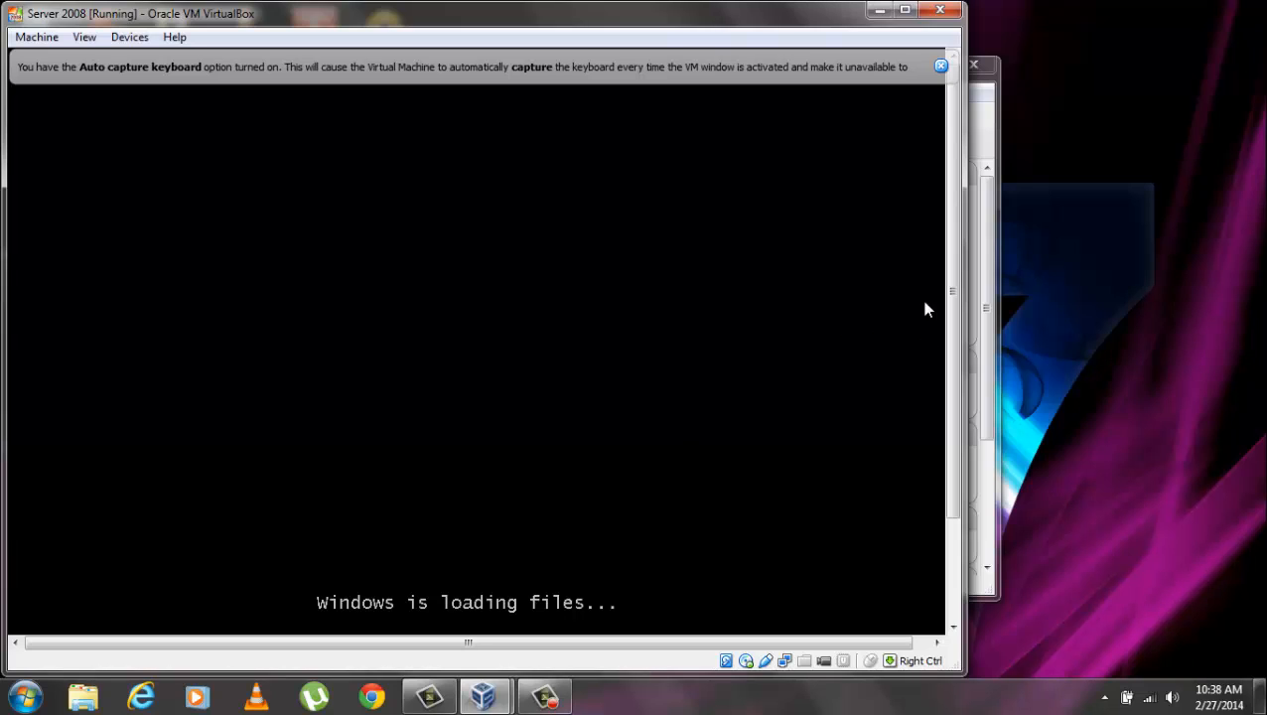
# Dismiss the VM notices, keep English language settings and begin the Windows Server installation.
pyautogui.click(940, 65)
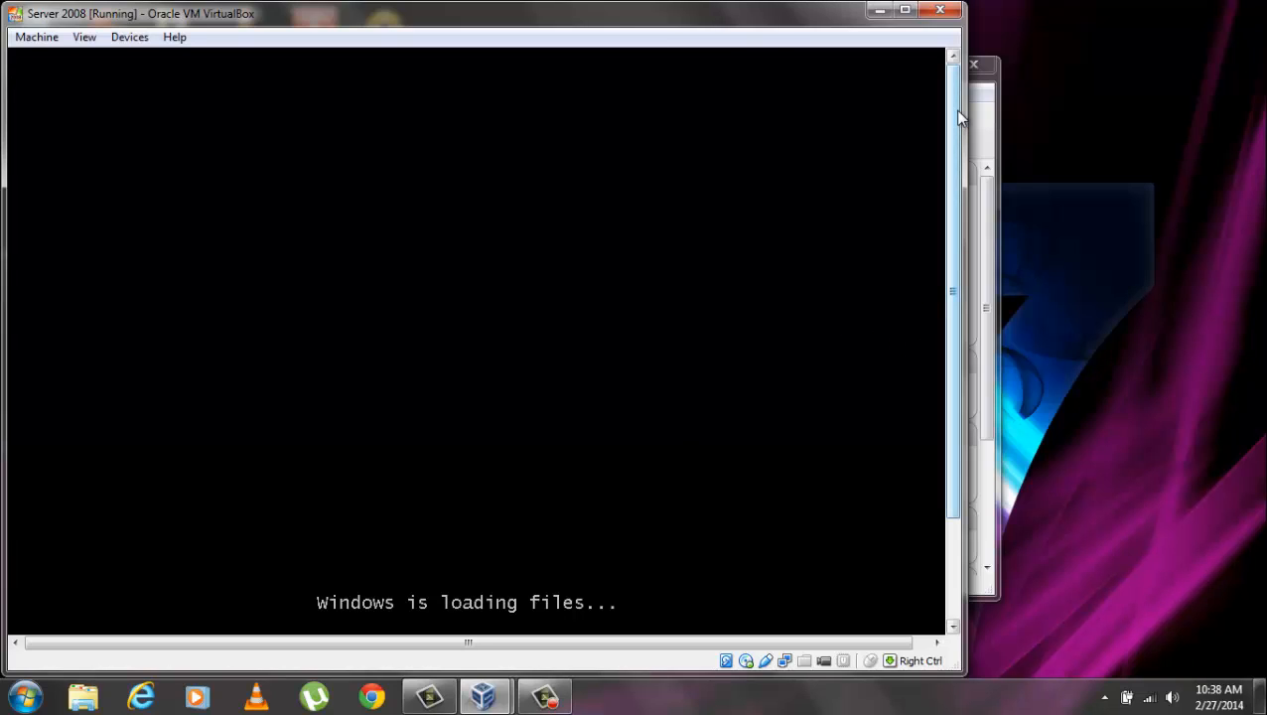
pyautogui.moveTo(959, 118); pyautogui.dragTo(946, 171)
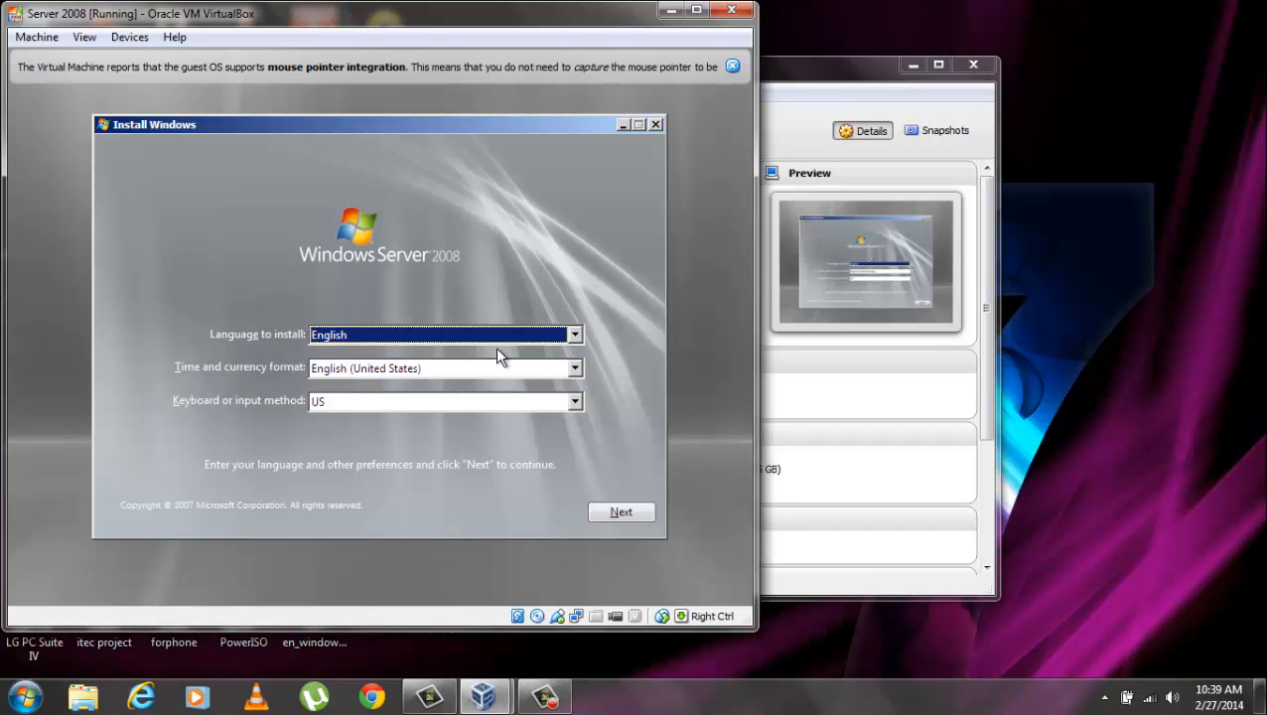
pyautogui.click(622, 512)
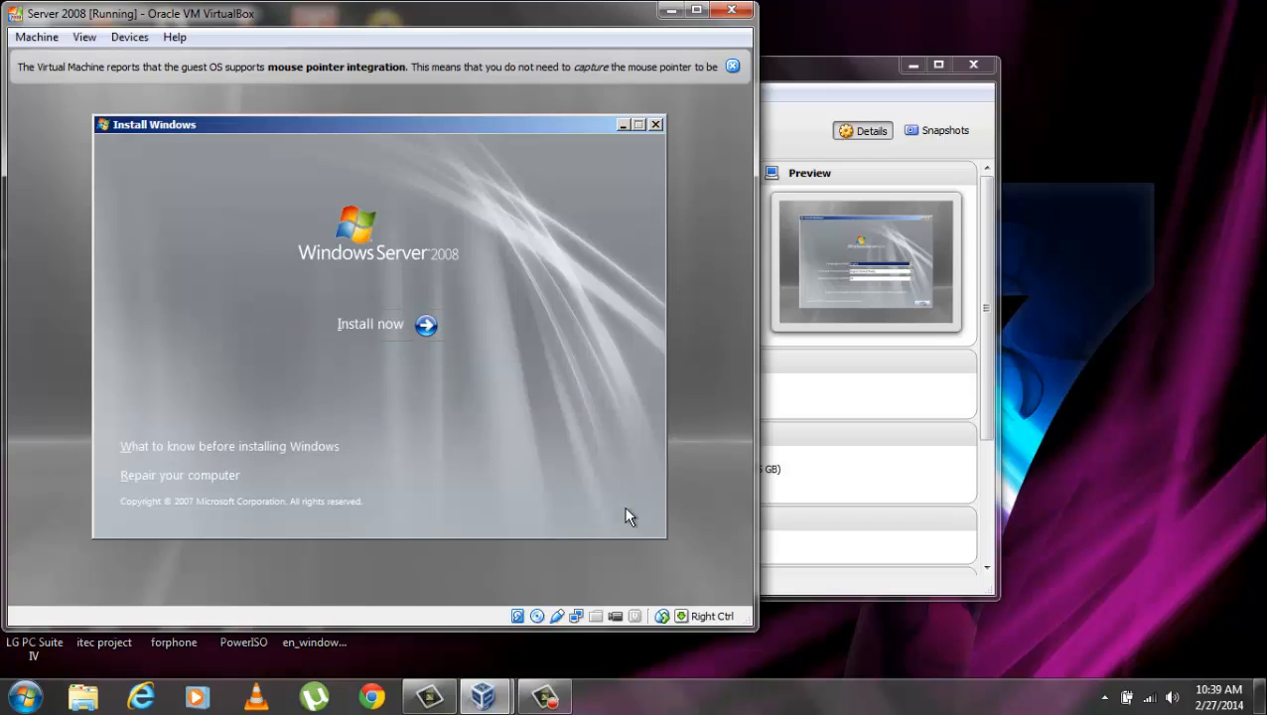
pyautogui.click(424, 337)
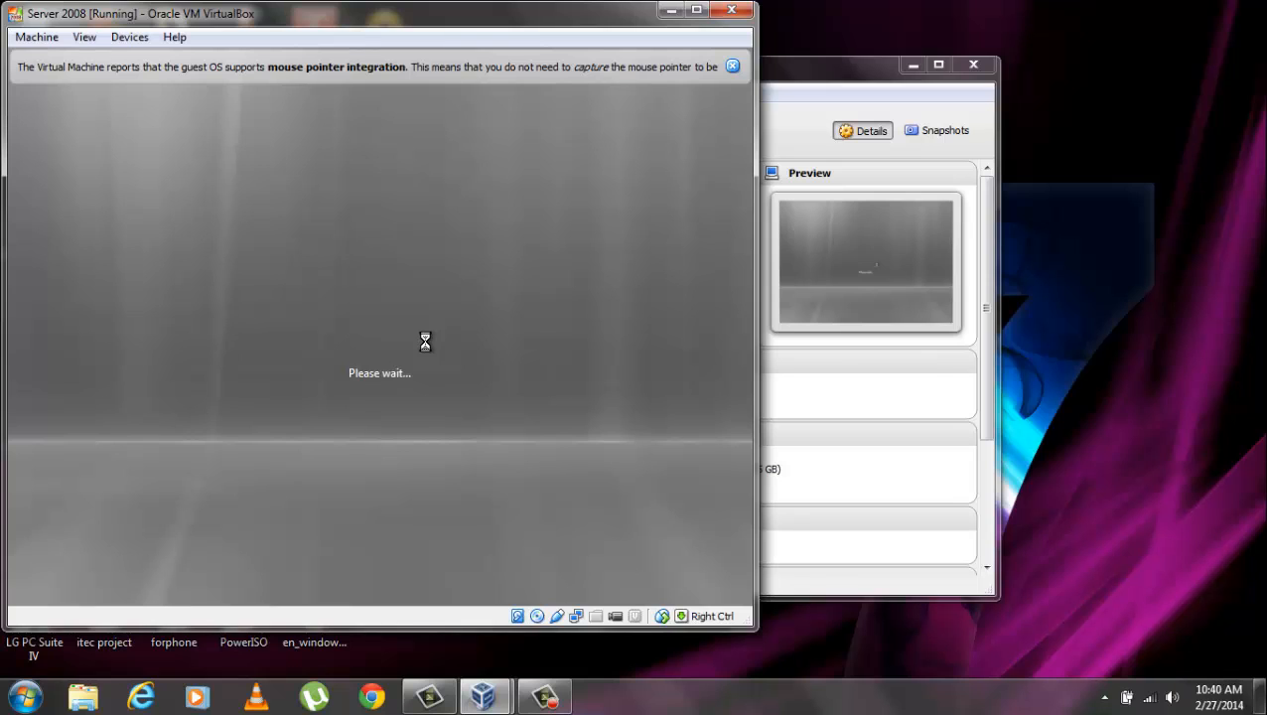
pyautogui.click(733, 67)
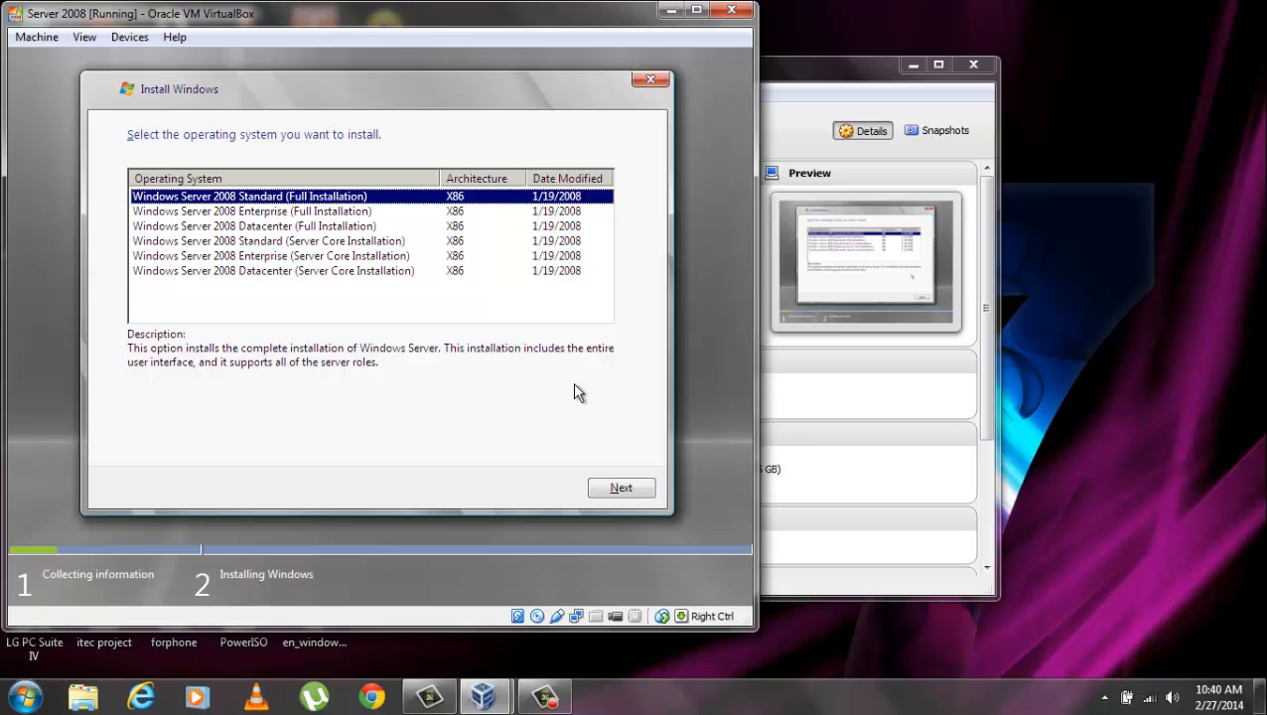
# Install Windows Server 2008 Enterprise (Full Installation) as a Custom install on Disk 0, accepting the license terms.
pyautogui.click(300, 214)
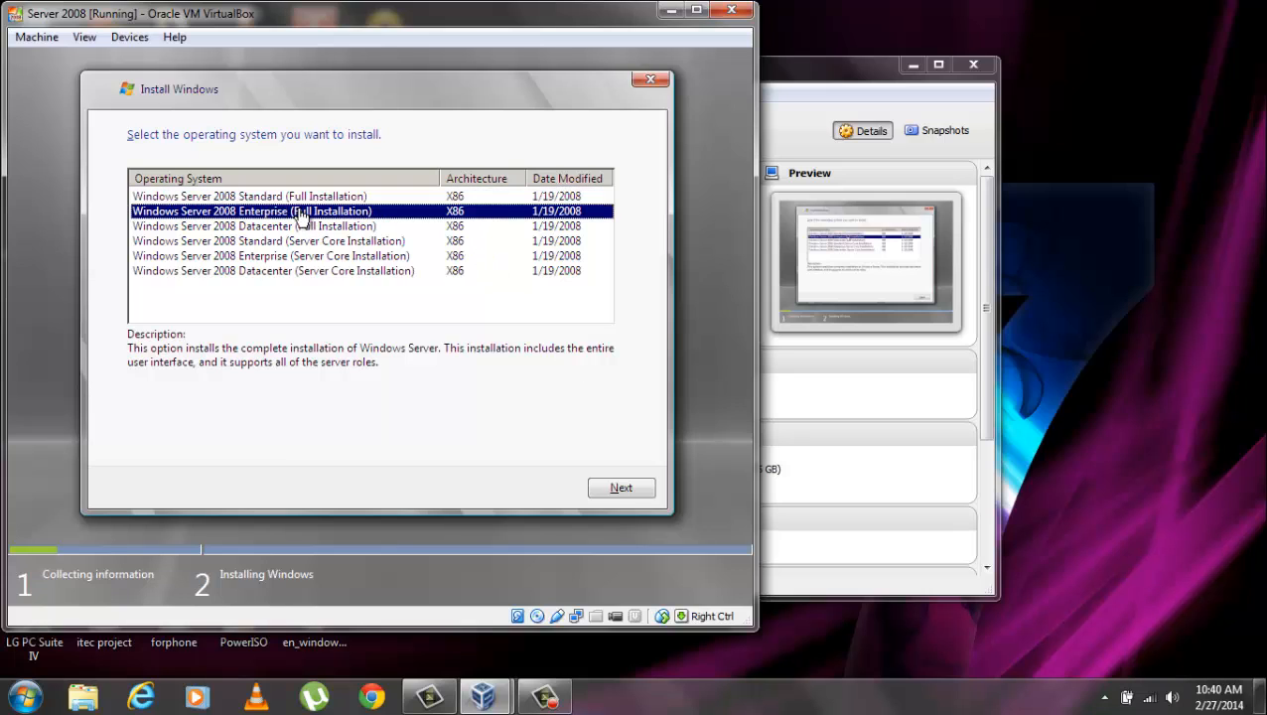
pyautogui.click(628, 490)
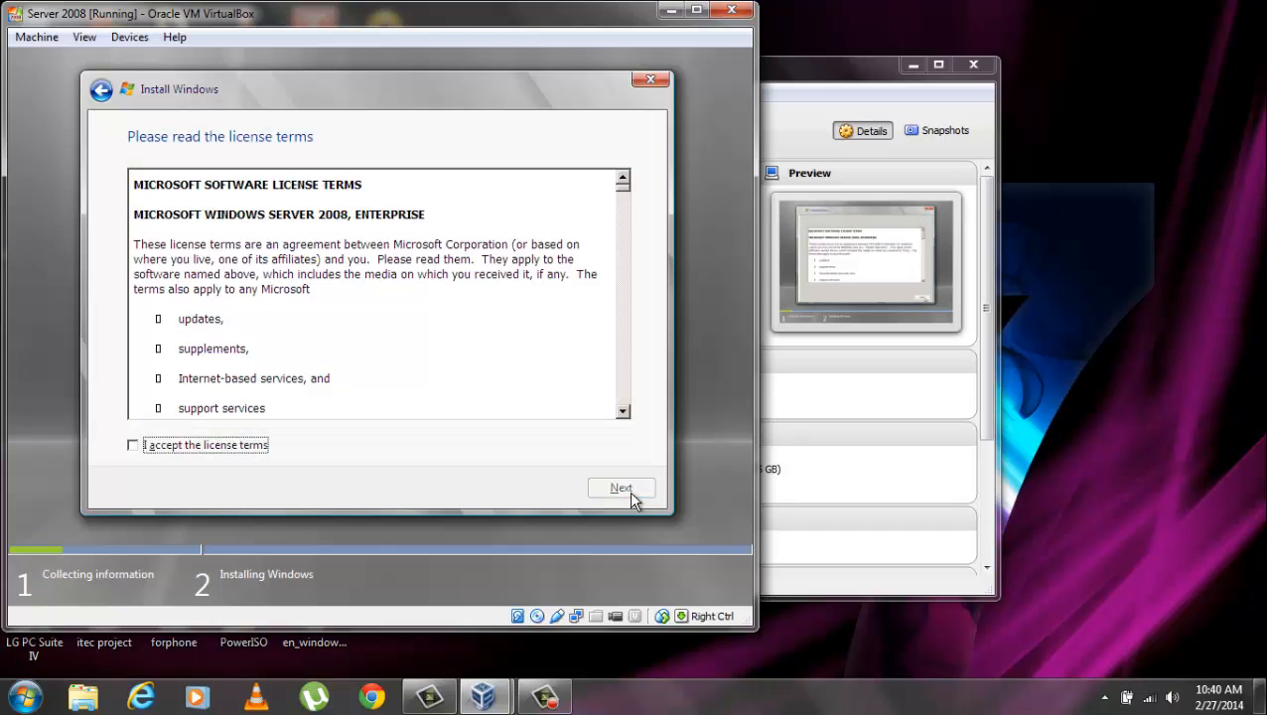
pyautogui.click(250, 443)
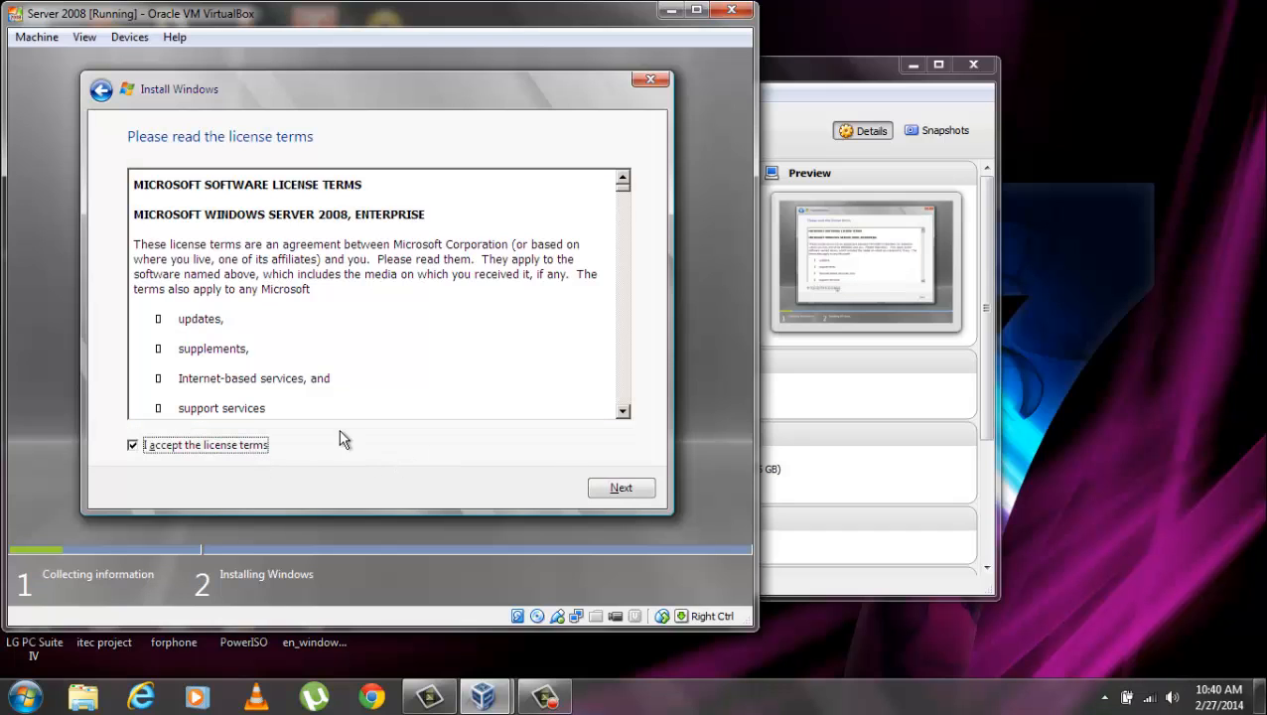
pyautogui.click(622, 487)
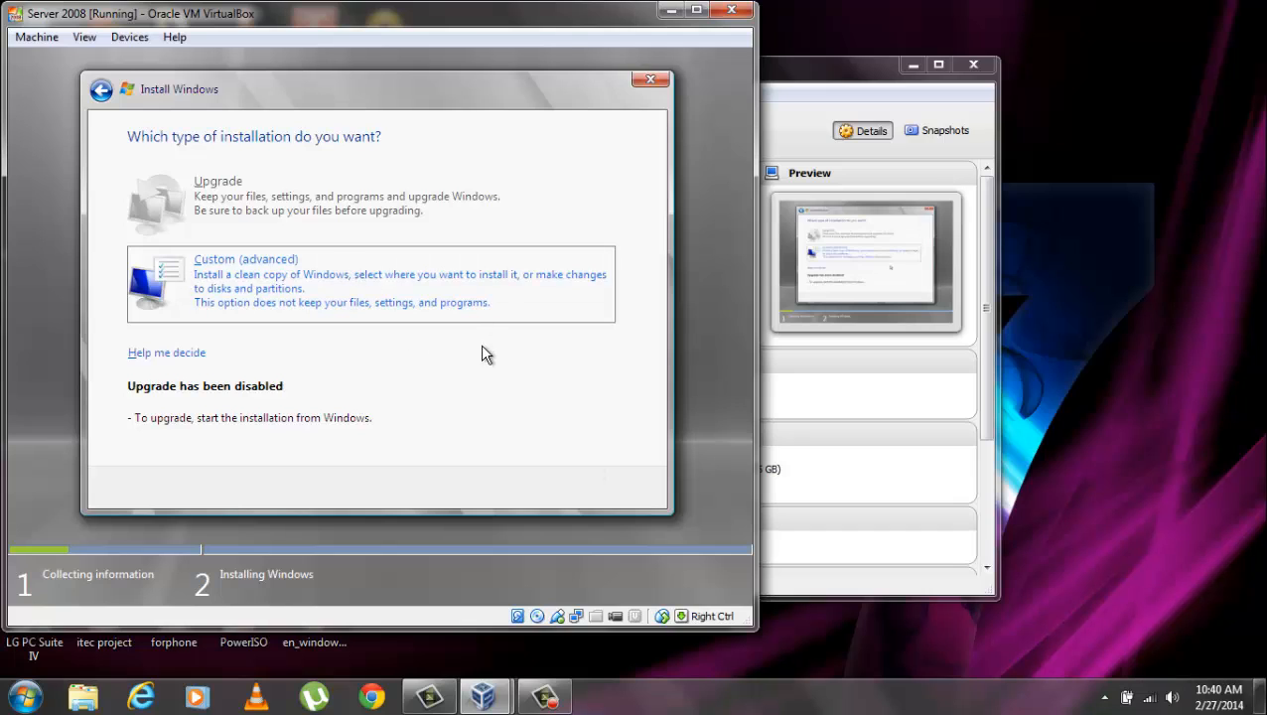
pyautogui.click(461, 314)
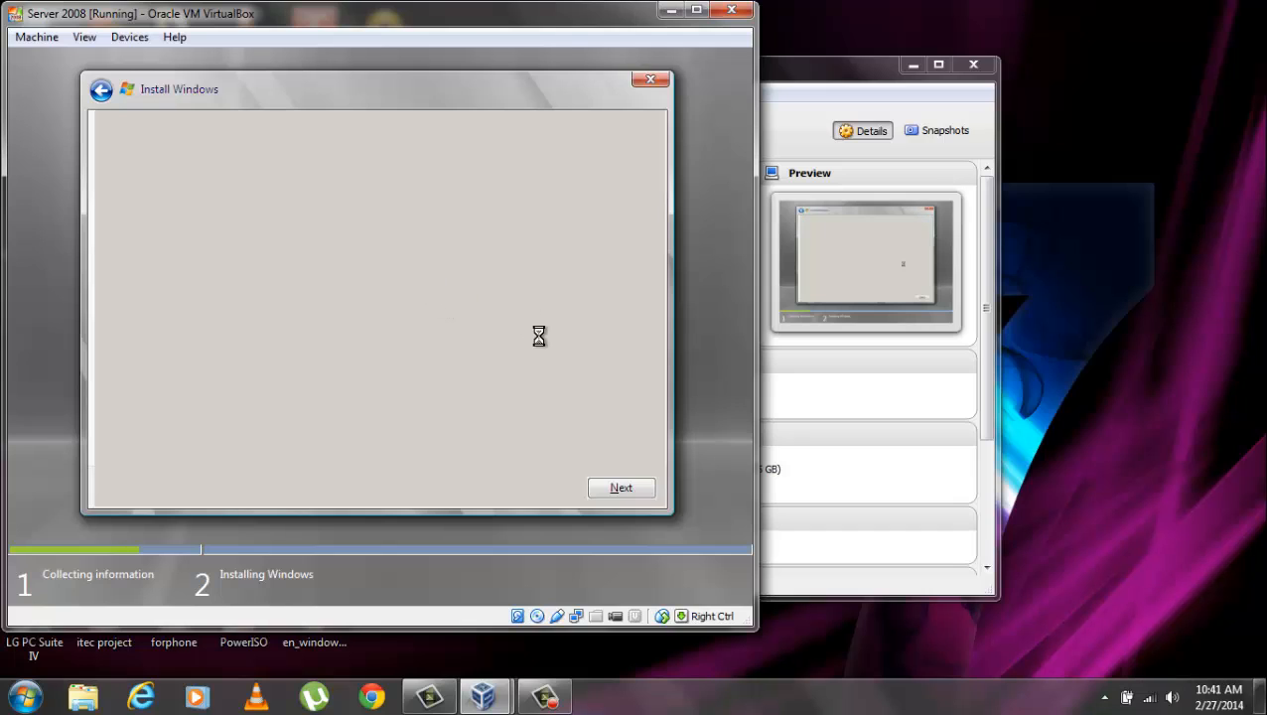
pyautogui.click(636, 491)
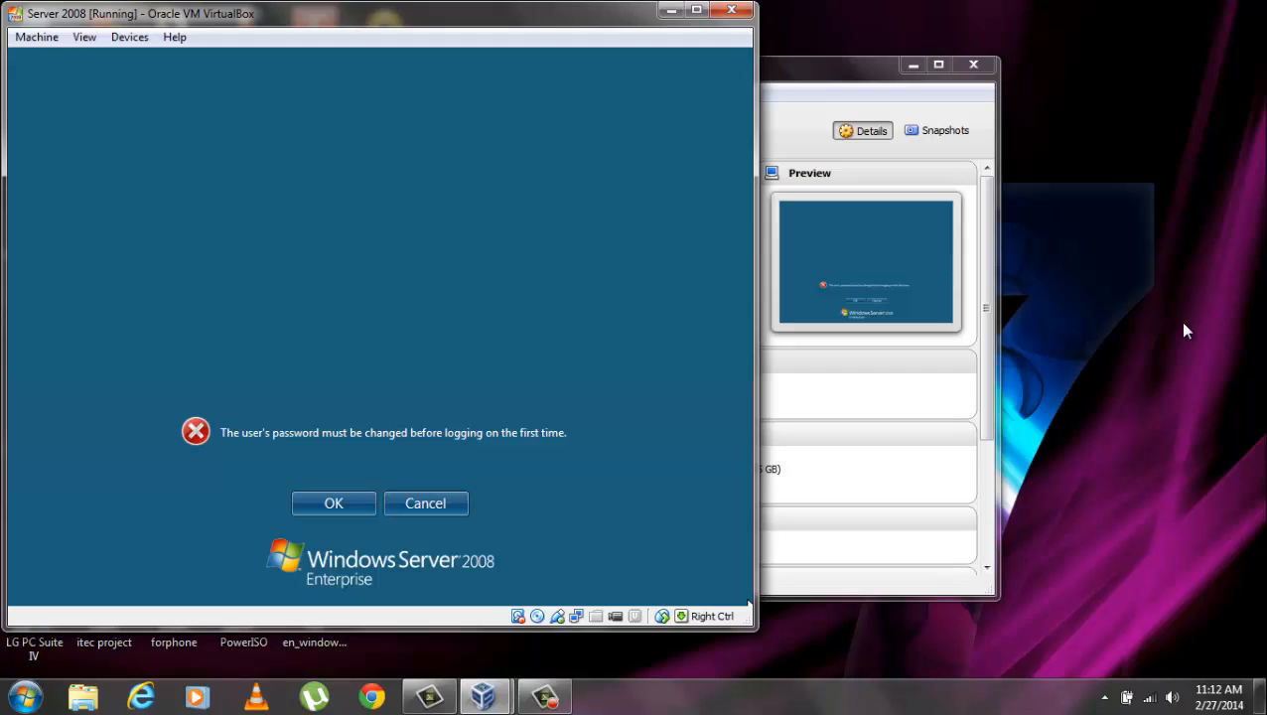
# Enter and confirm a new Administrator password, then acknowledge the password-changed confirmation.
pyautogui.click(332, 504)
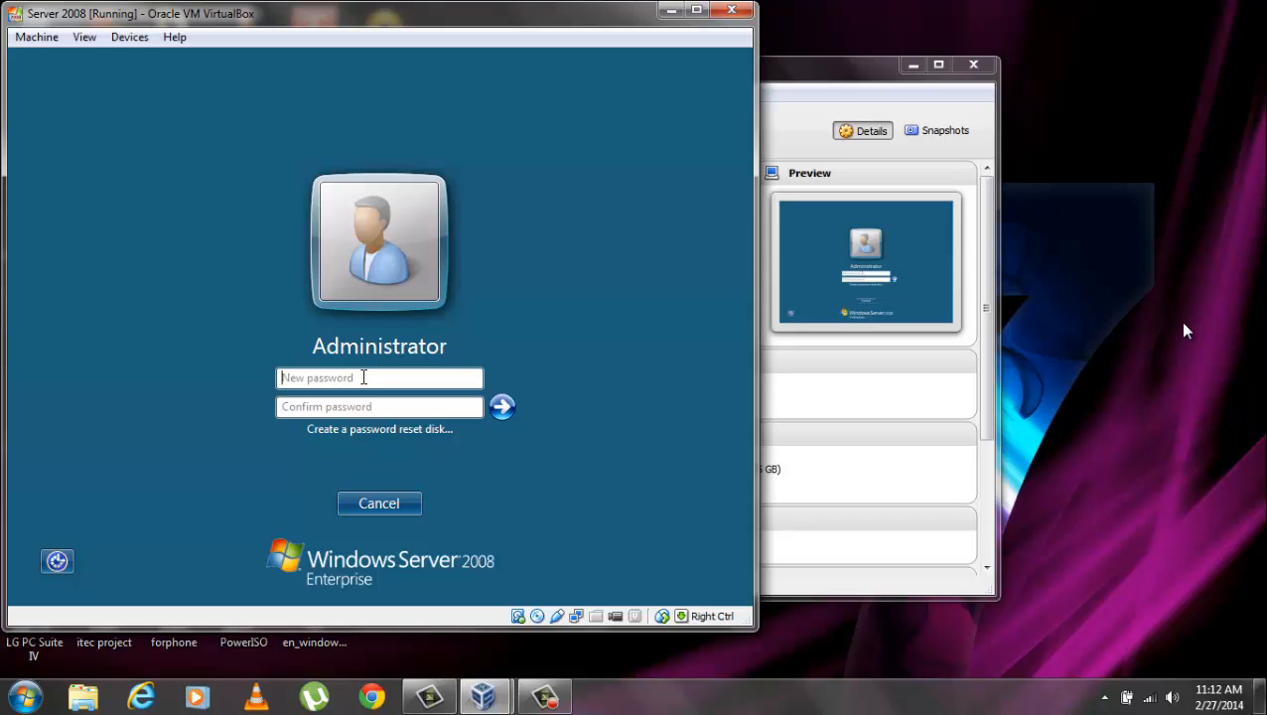
pyautogui.write('••')
pyautogui.write('ord1')
pyautogui.press('Tab')
pyautogui.write('Passw')
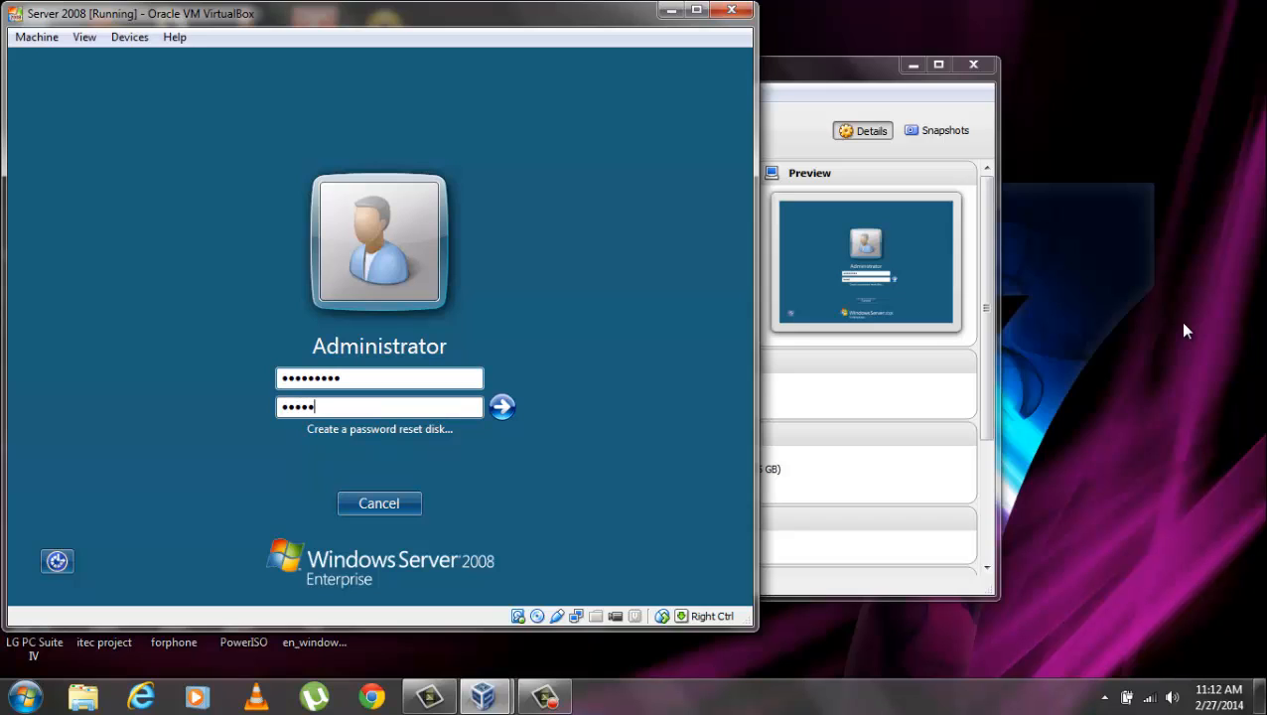
pyautogui.write('ord1')
pyautogui.press('Return')
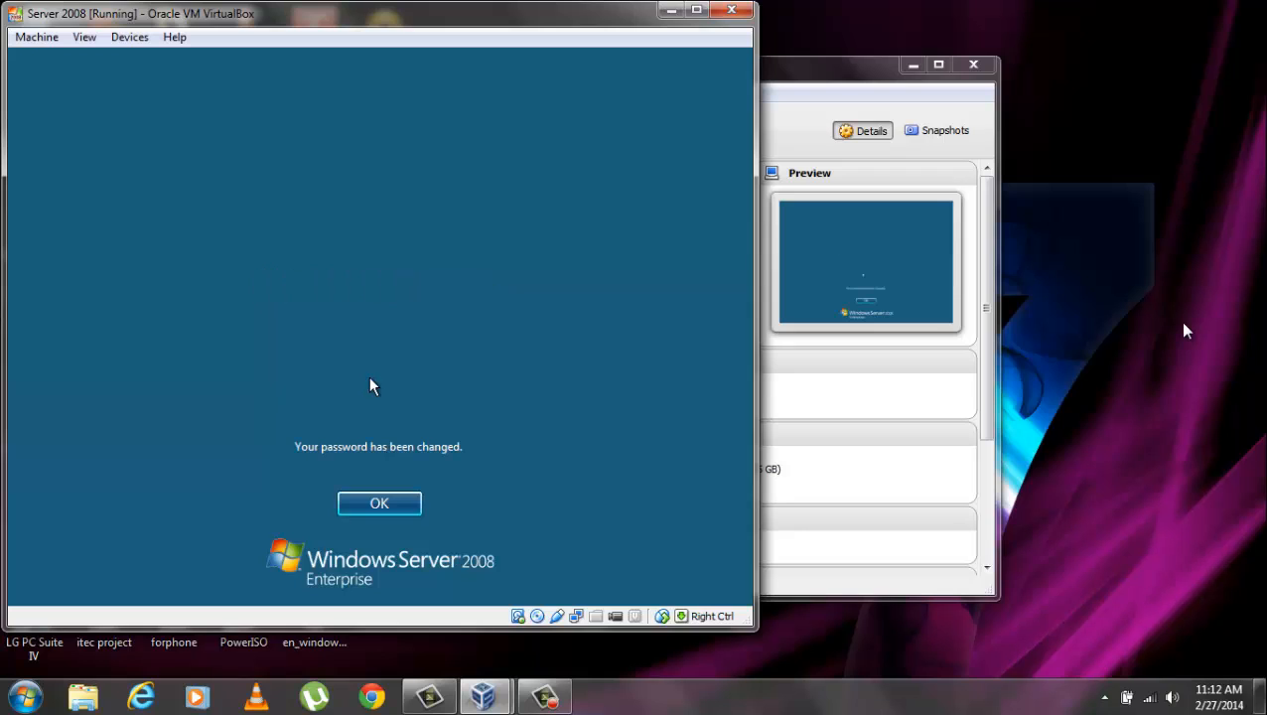
pyautogui.click(411, 509)
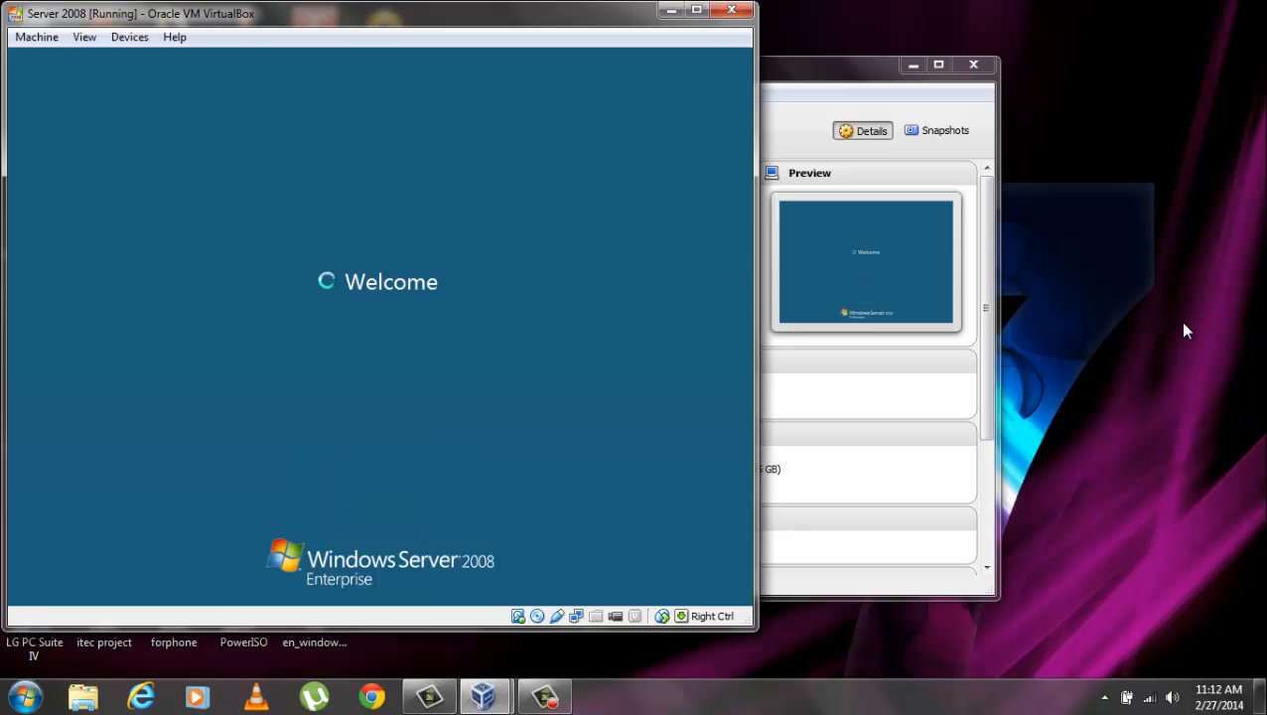